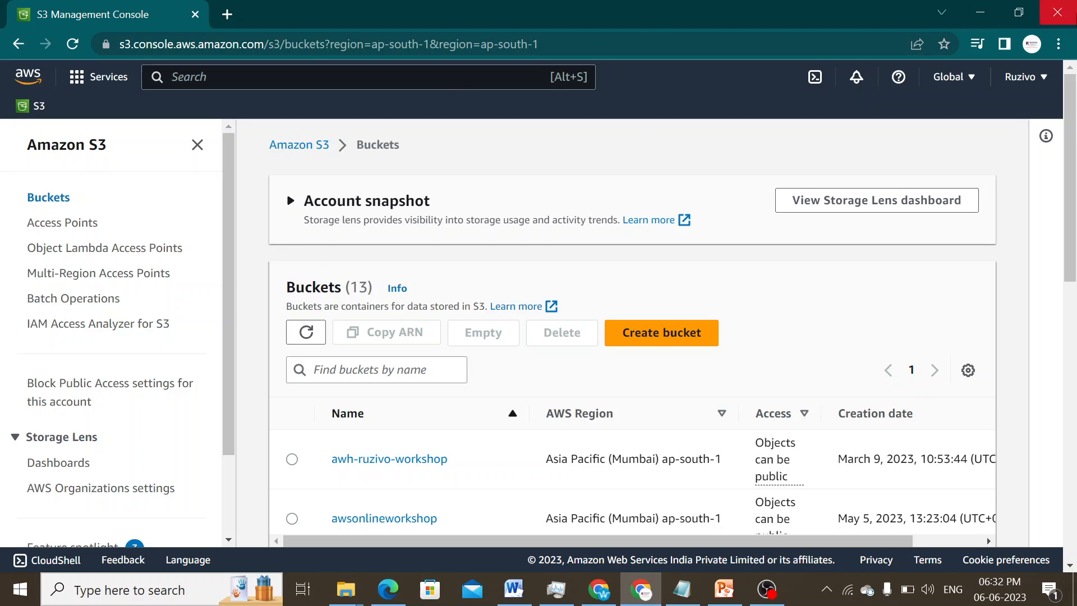
- Open the S3 service by searching "s3" in the AWS console
click(387, 76)
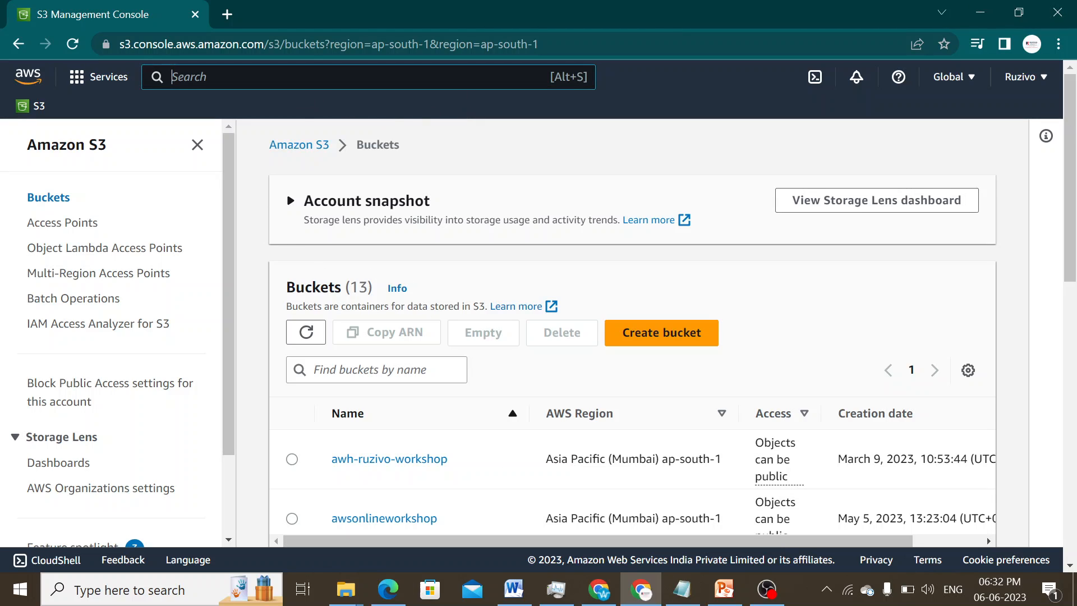
text(s3)
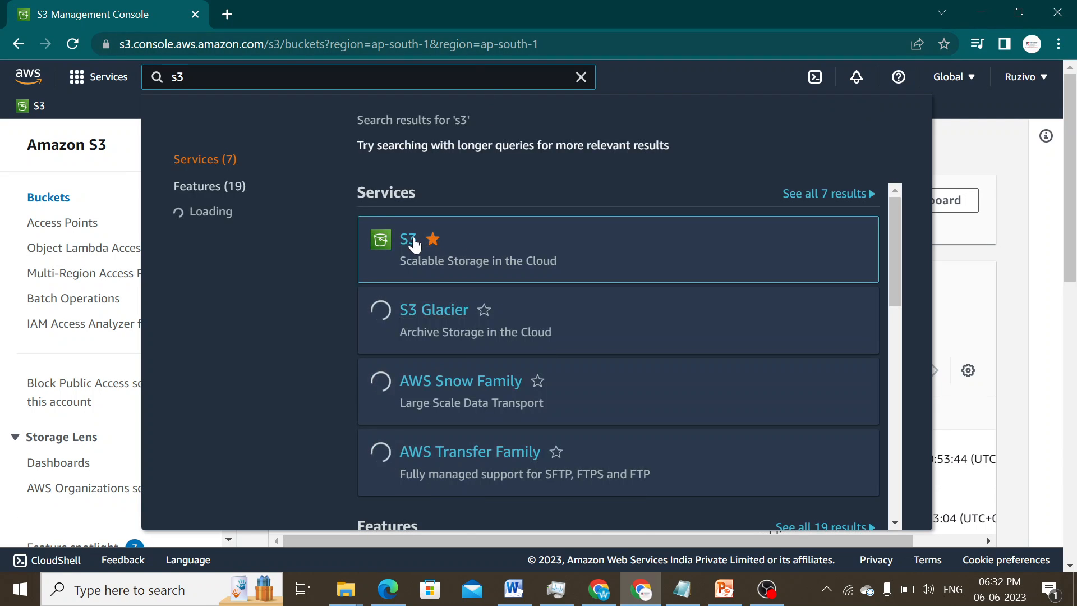
click(414, 246)
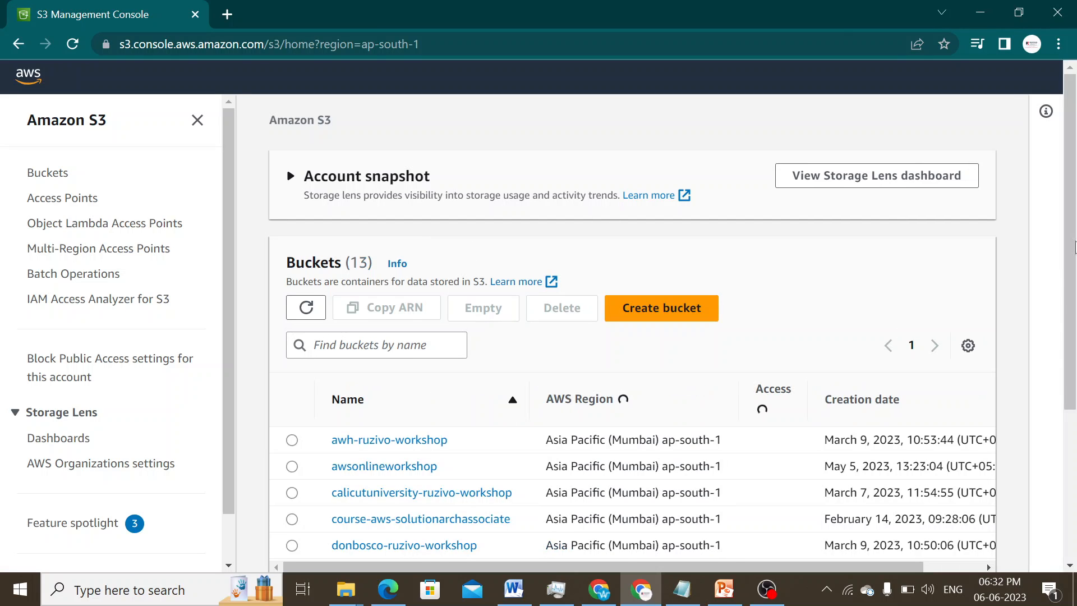
scroll(1075, 271, down, 2)
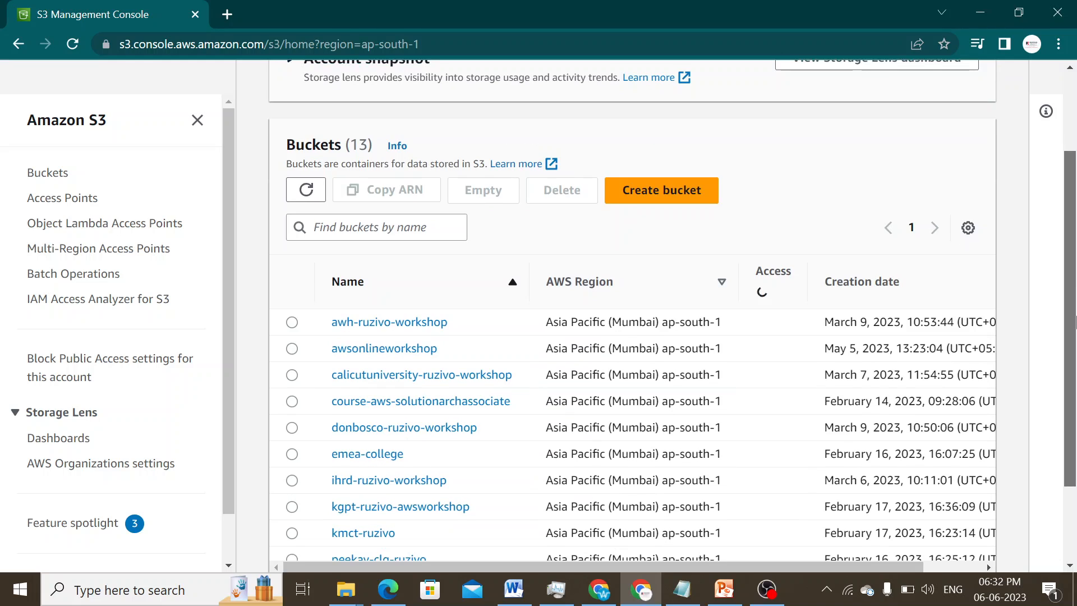
scroll(1075, 240, up, 1)
scroll(1076, 240, up, 1)
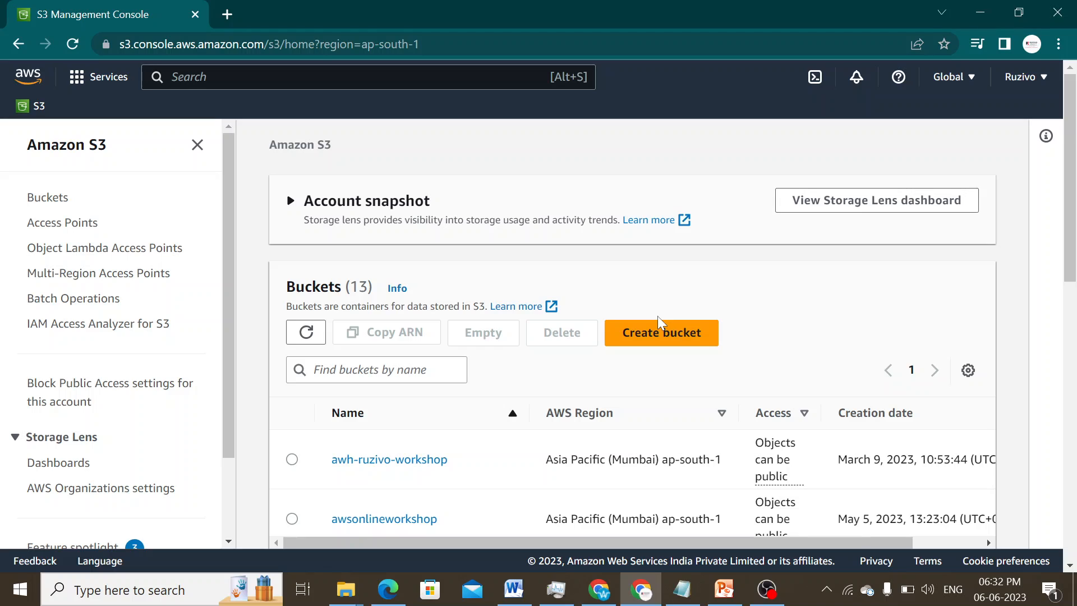
- Start a new bucket, enter its name, and select ACLs enabled
click(667, 336)
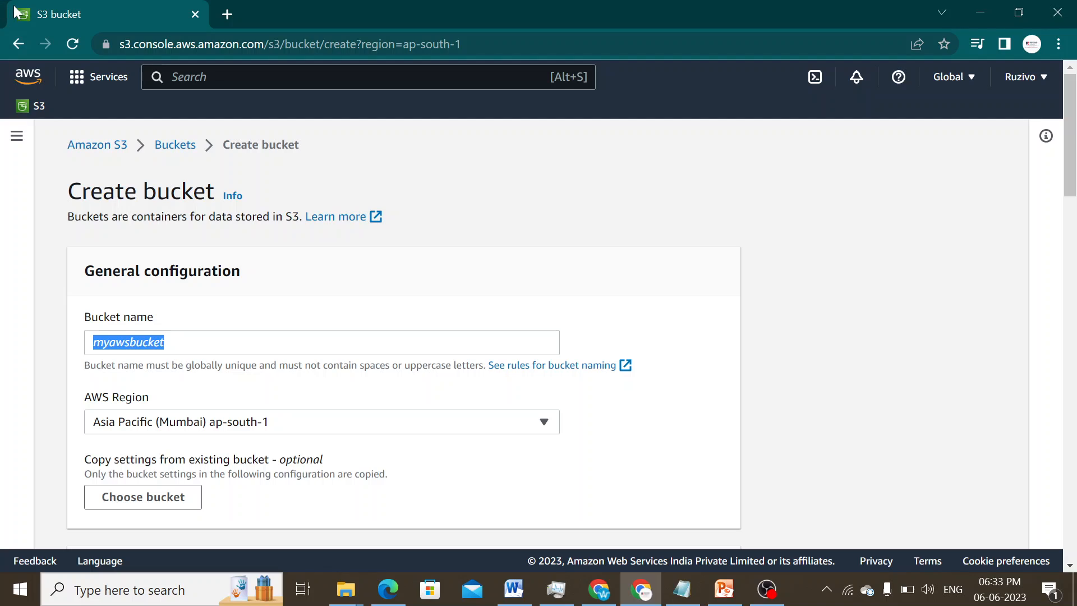
click(130, 343)
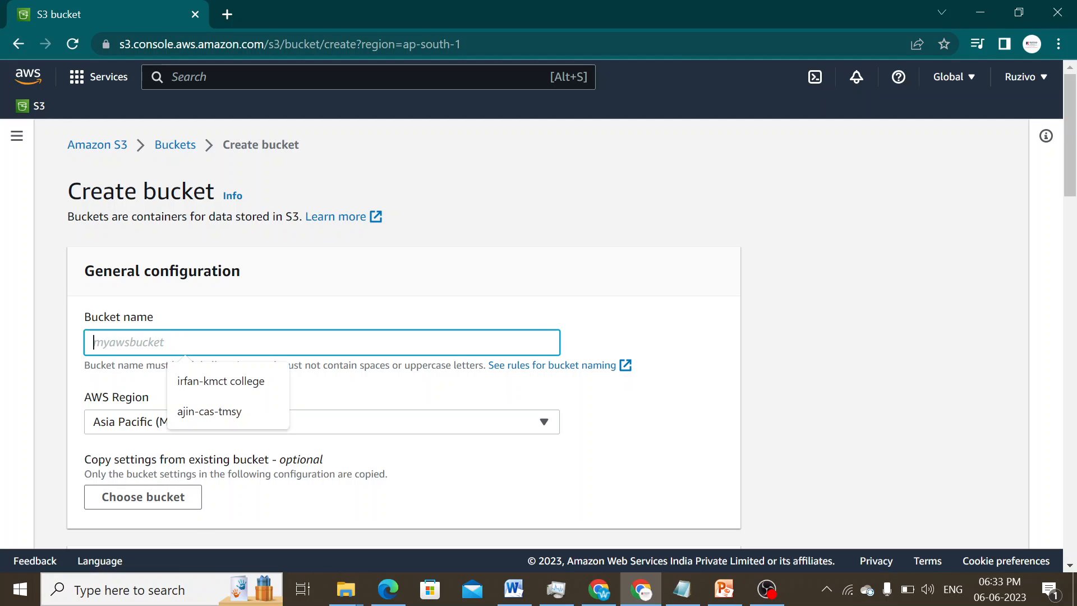
text(mithun-website)
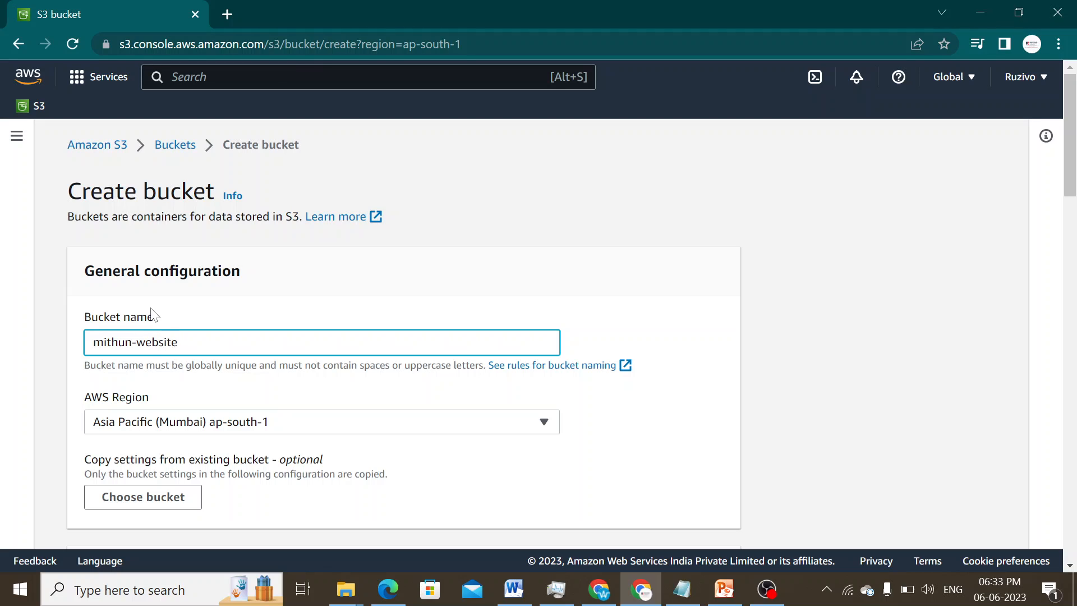
scroll(277, 400, down, 3)
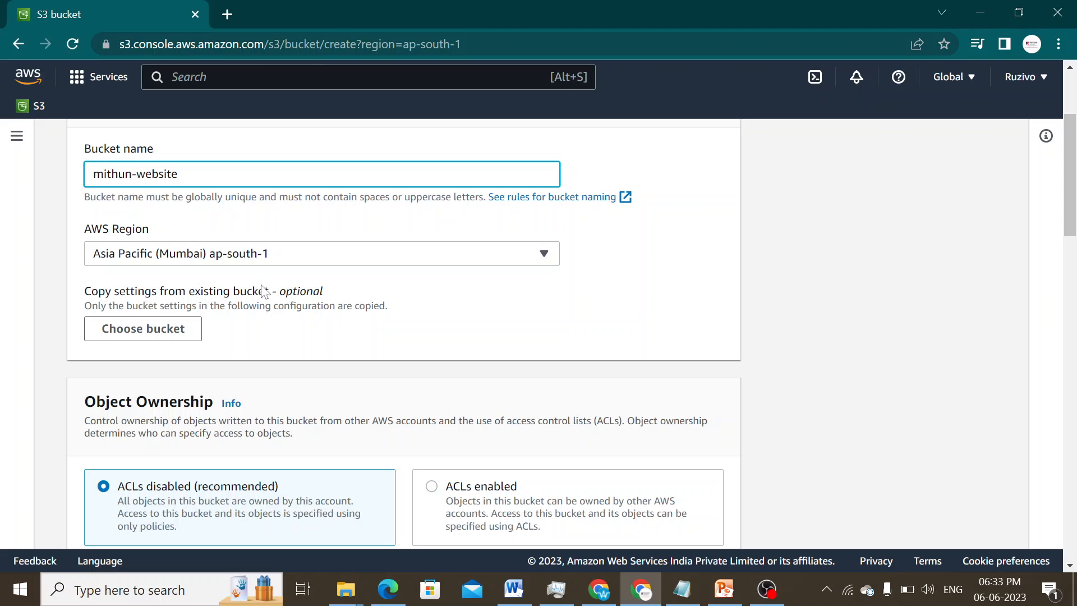
scroll(247, 289, down, 3)
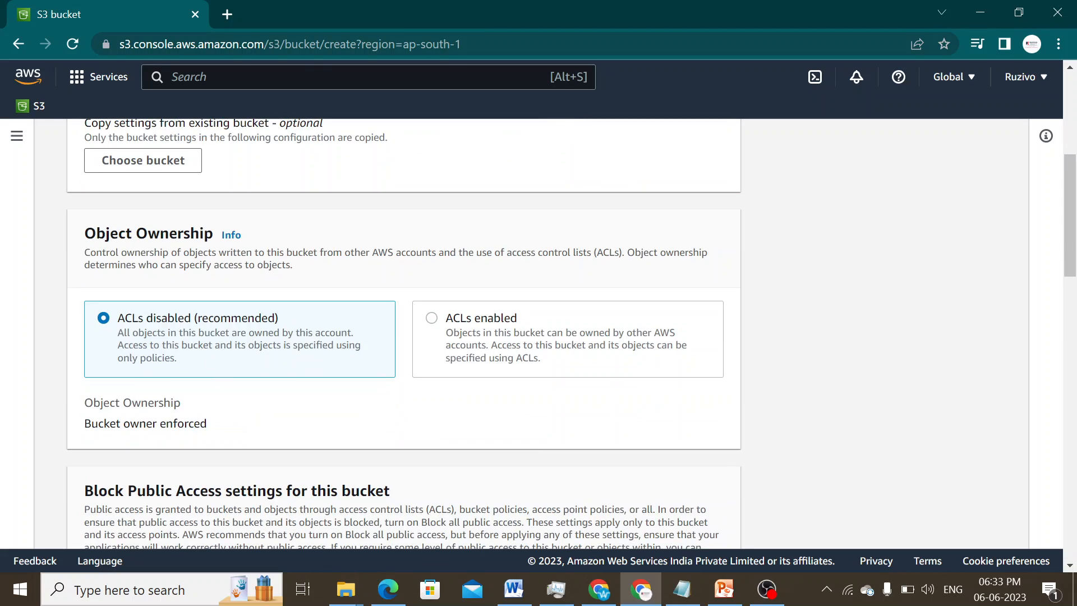
click(432, 319)
scroll(304, 382, down, 3)
scroll(211, 420, down, 7)
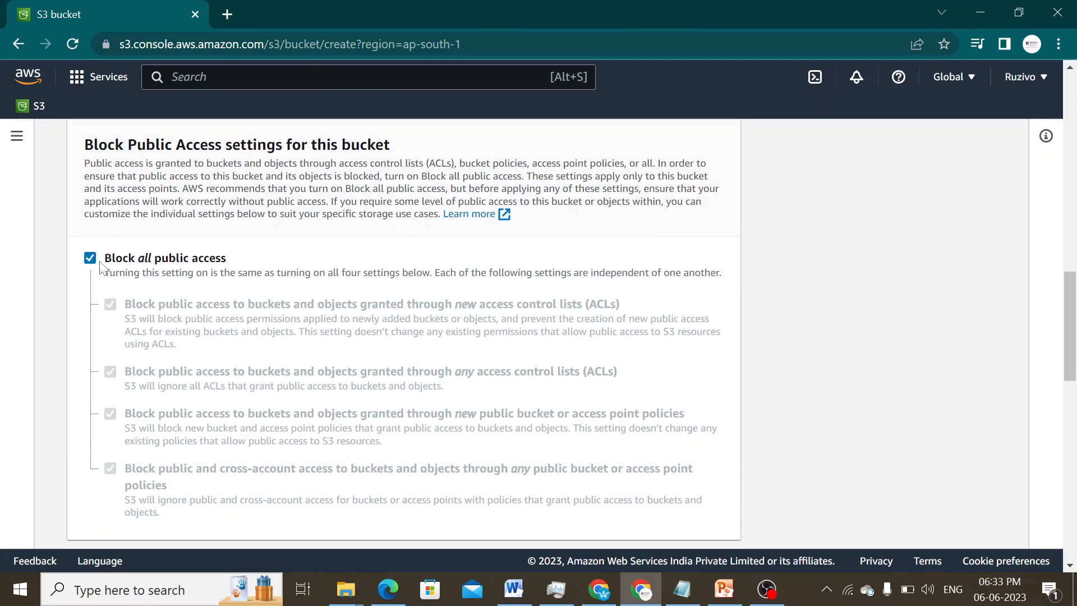
- Unblock all public access, acknowledge the warning, and enable Bucket Versioning
click(90, 259)
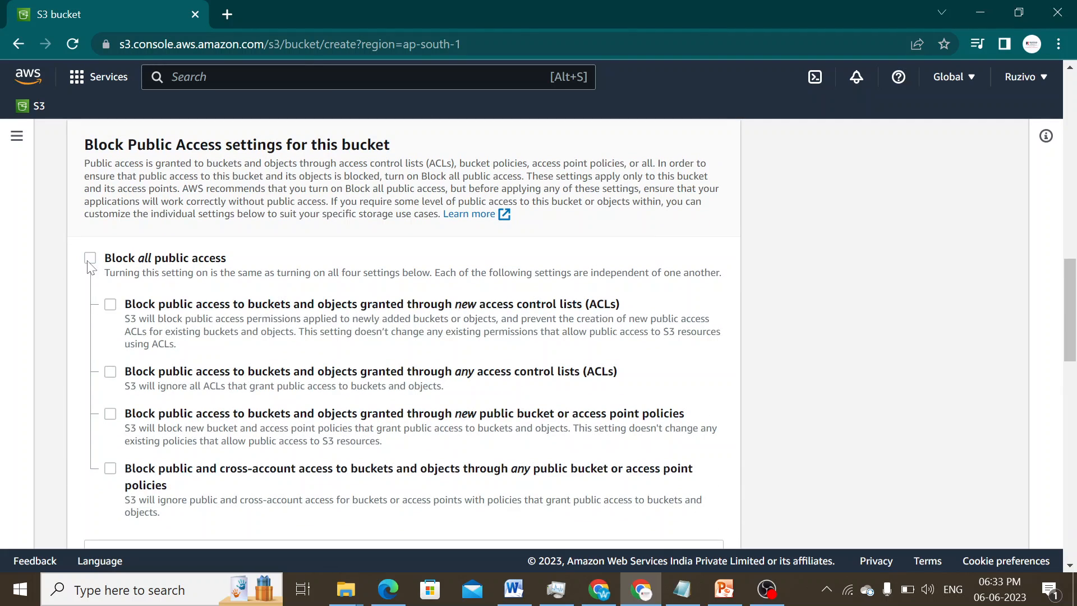
scroll(278, 377, down, 5)
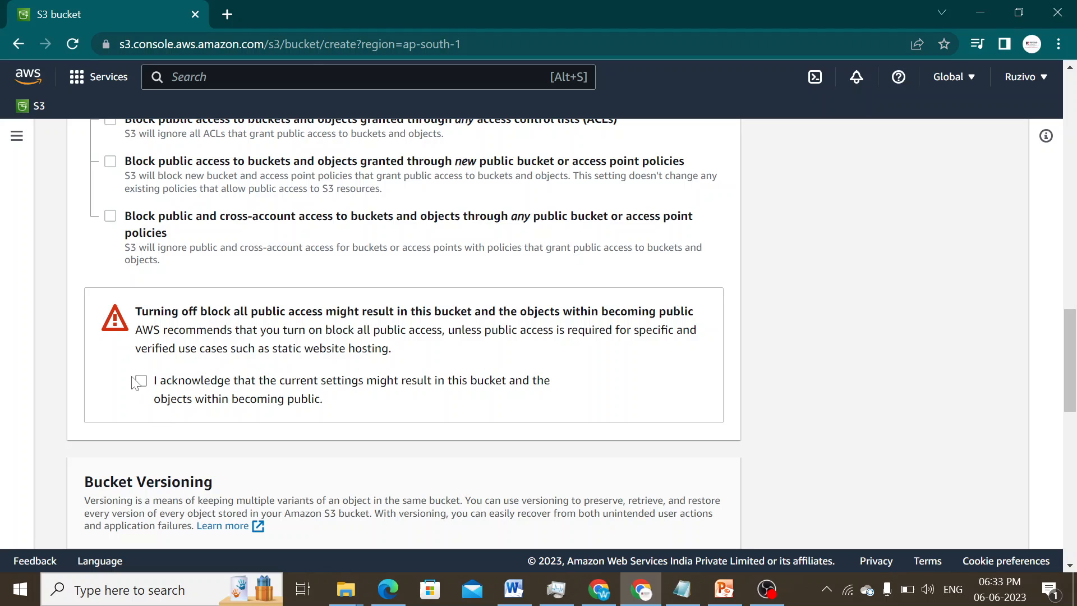
click(141, 382)
scroll(859, 404, down, 5)
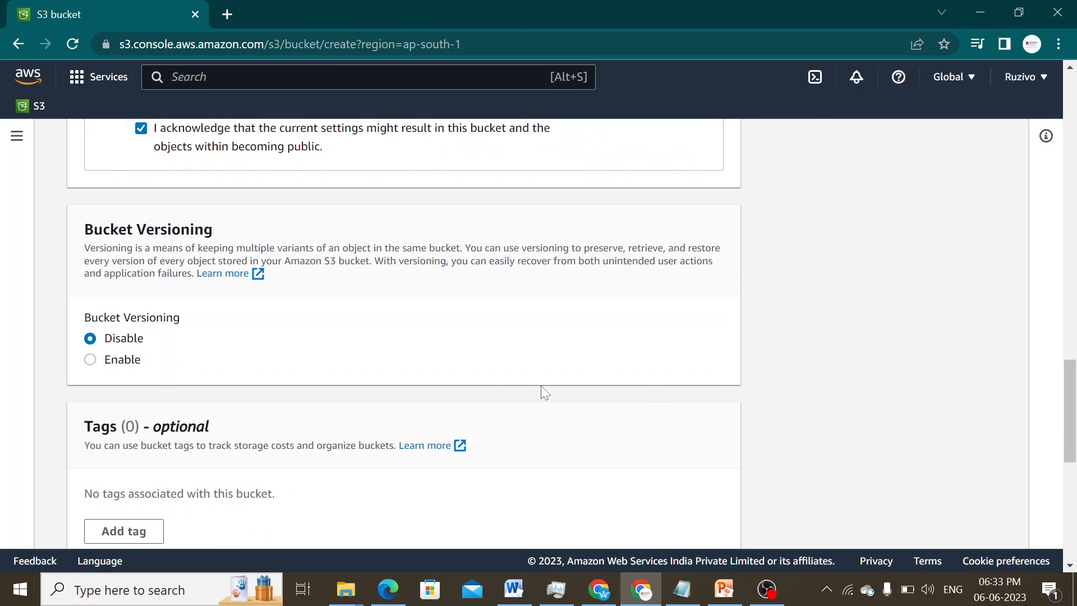
click(90, 359)
scroll(469, 453, down, 5)
scroll(459, 459, down, 3)
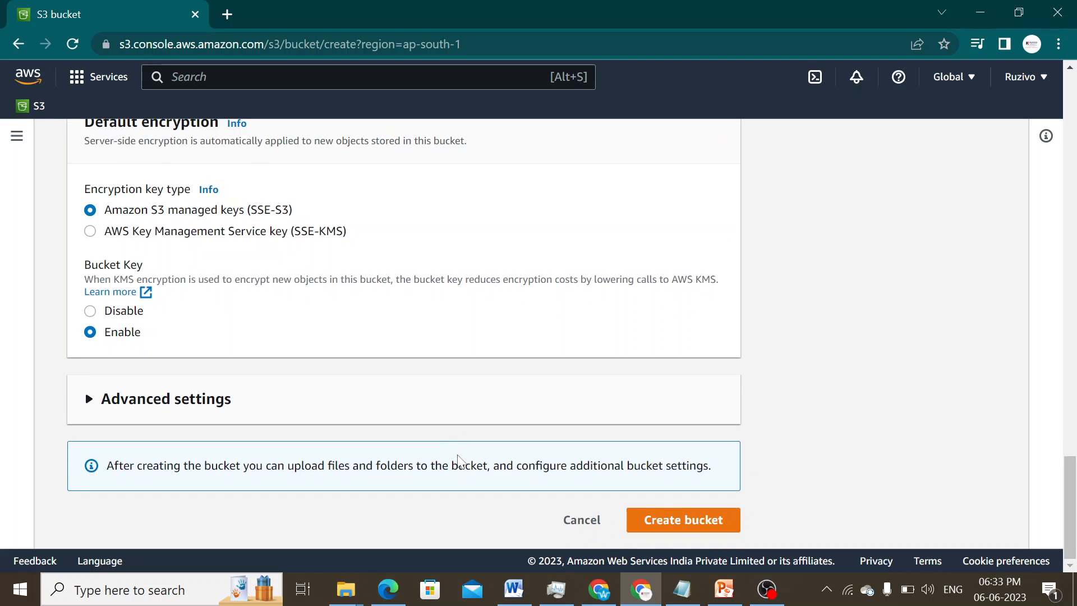
- Attempt creation, then edit the name to the unique mithun-website-01
click(679, 521)
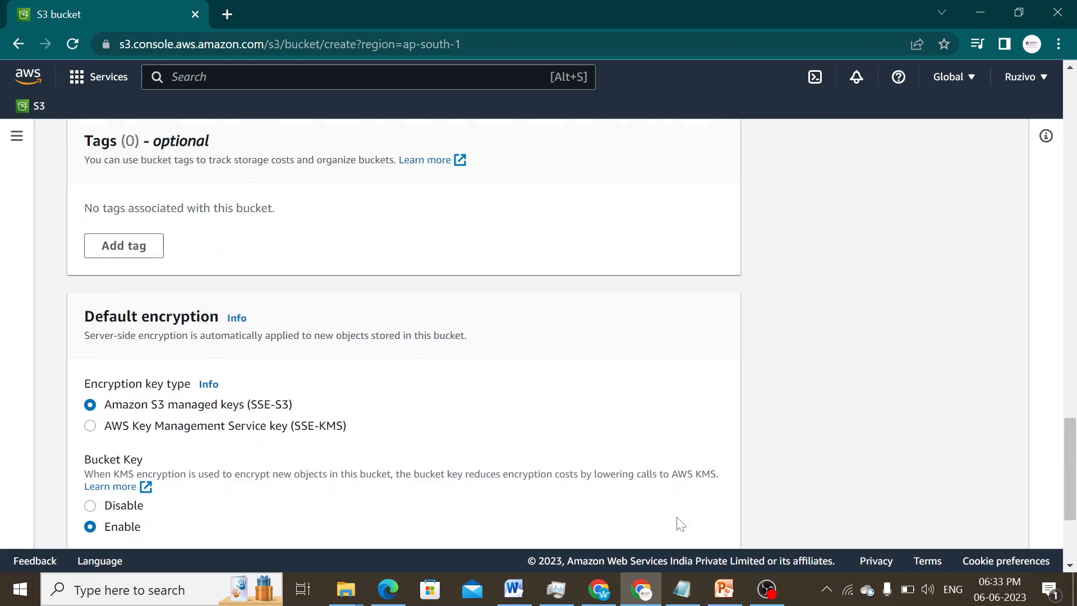
click(179, 310)
text(-01)
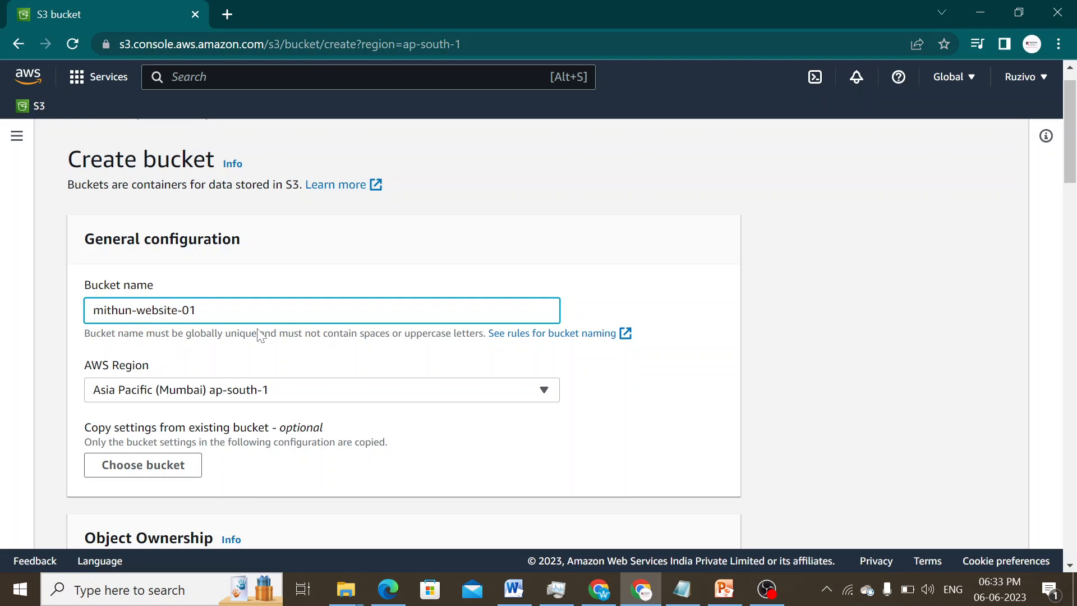
scroll(249, 334, down, 20)
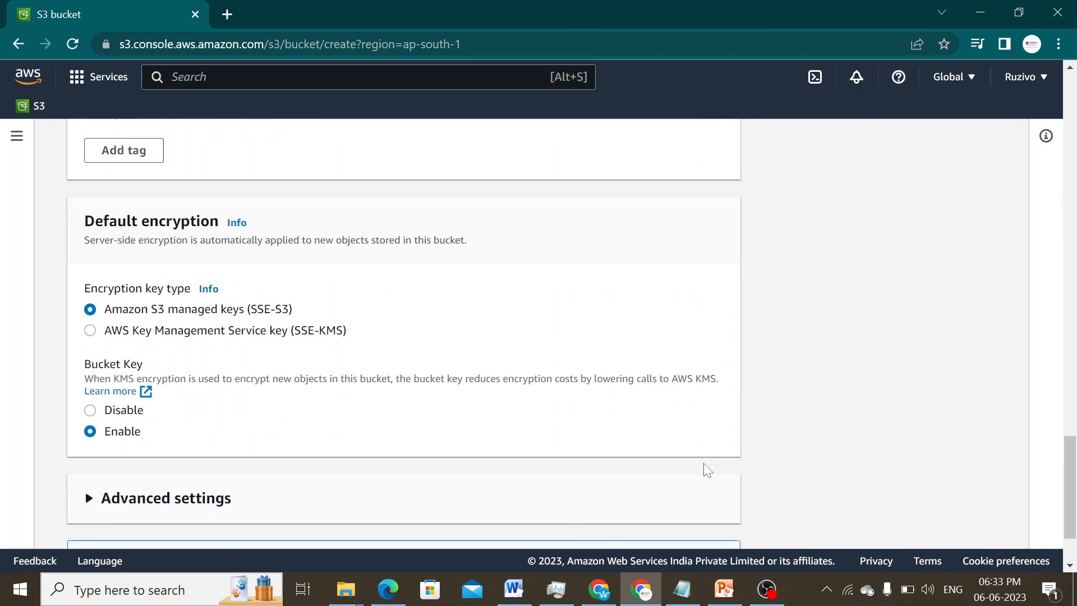
scroll(707, 470, down, 2)
- Create the mithun-website-01 bucket with the configured settings
click(674, 520)
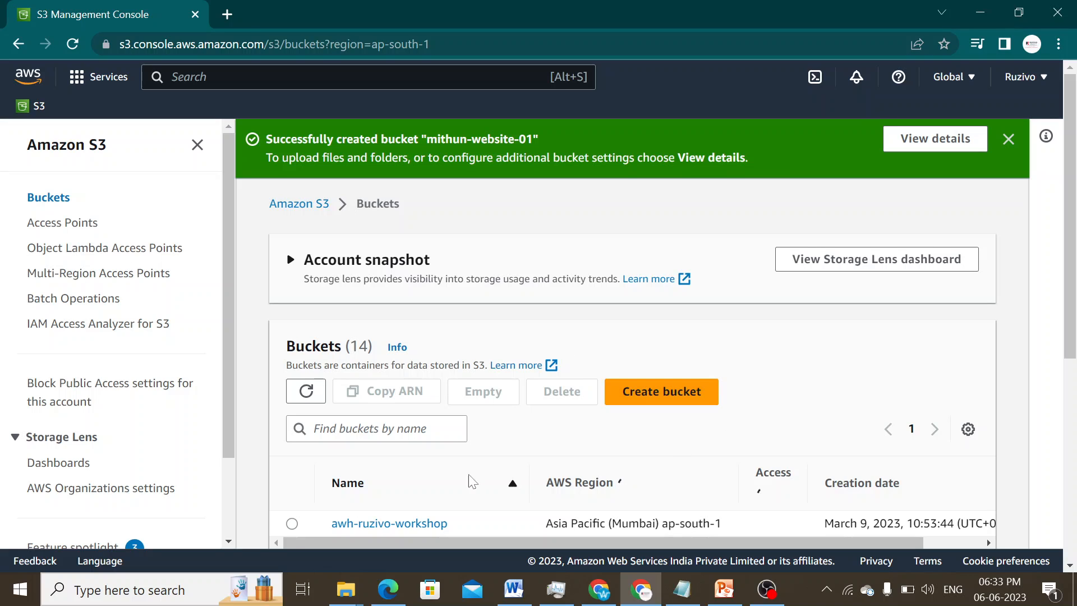
scroll(460, 449, down, 5)
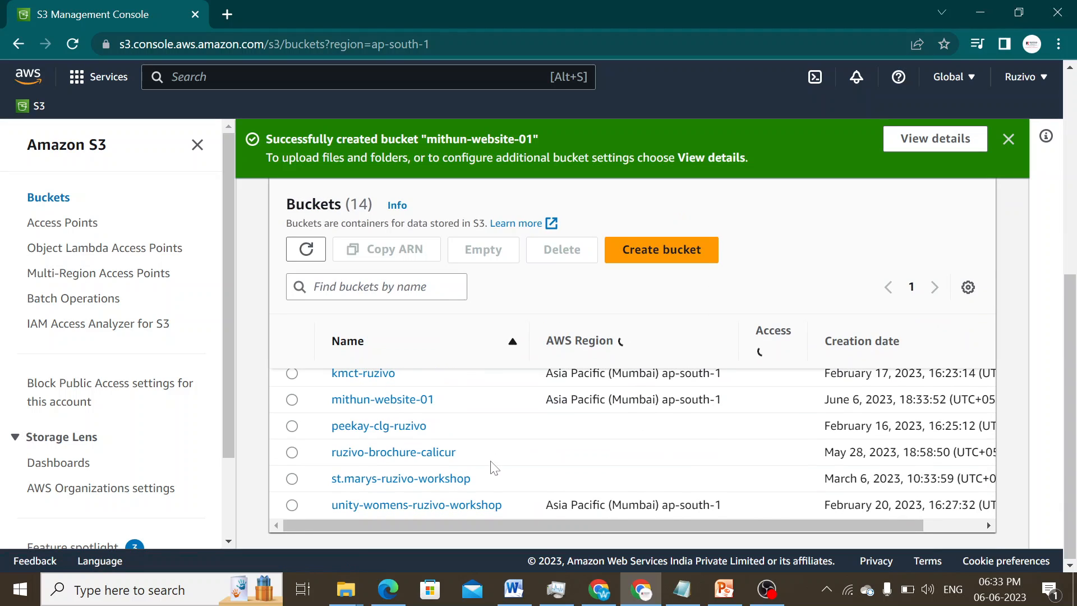
scroll(425, 488, down, 8)
scroll(425, 492, down, 2)
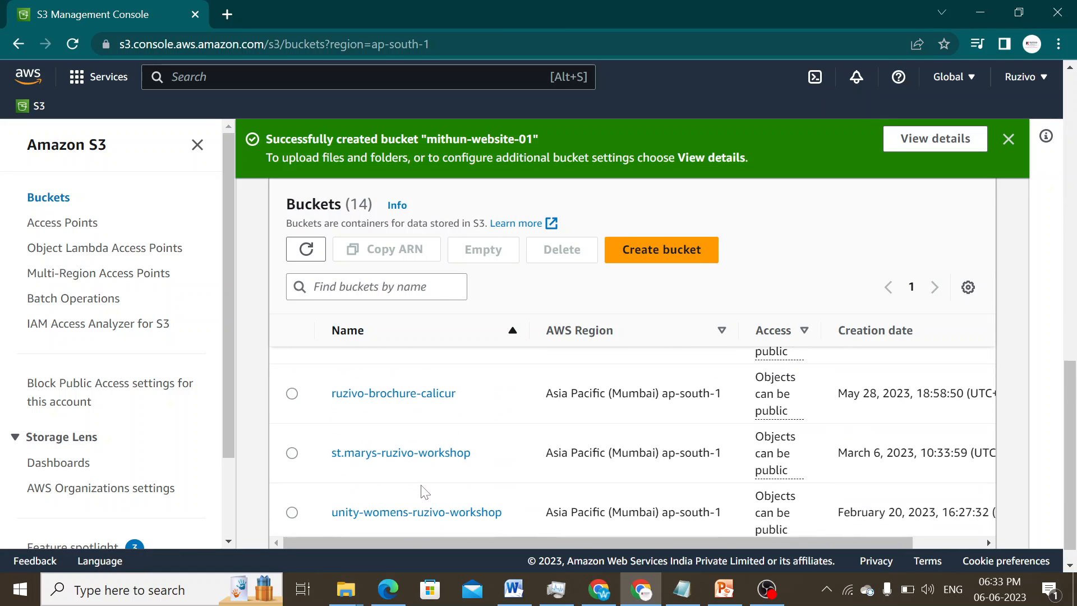
scroll(420, 467, up, 3)
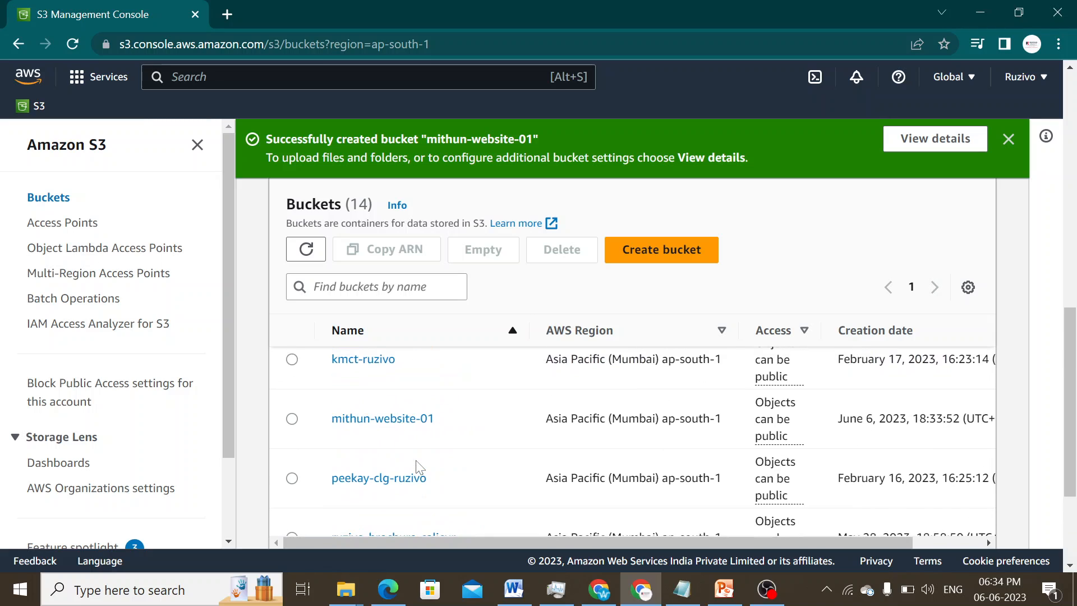
- Open the empty mithun-website-01 bucket, then minimize Chrome to show PowerPoint
click(378, 425)
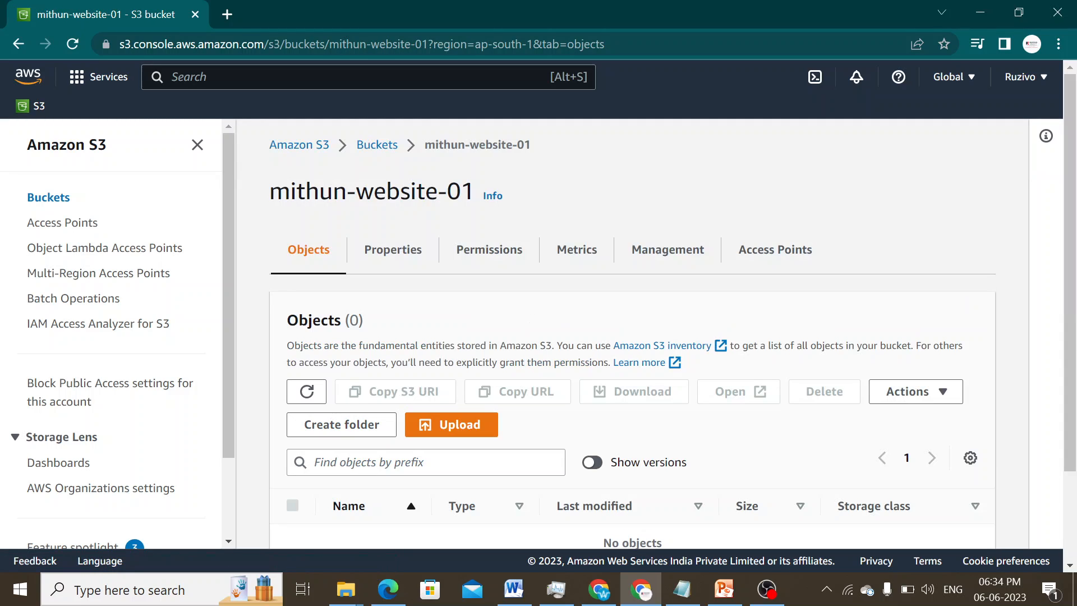
scroll(614, 377, down, 2)
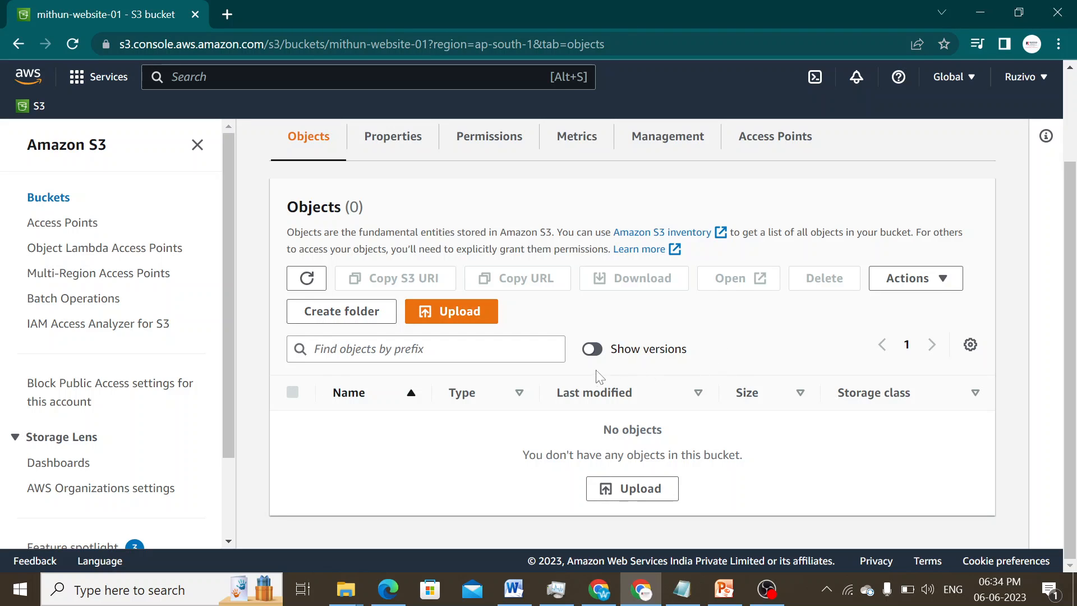
scroll(599, 371, up, 2)
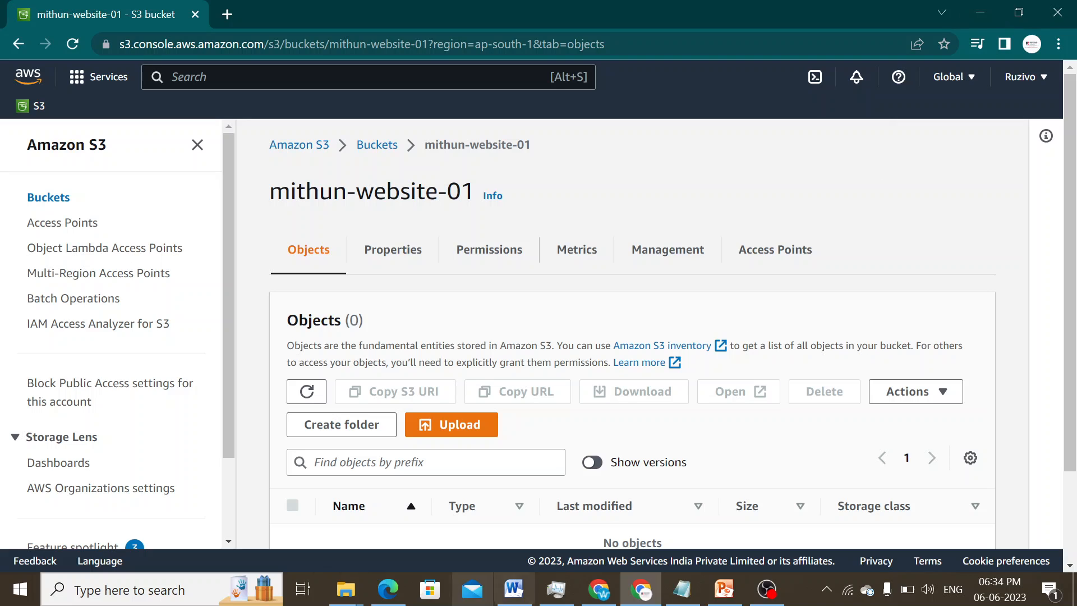
click(981, 12)
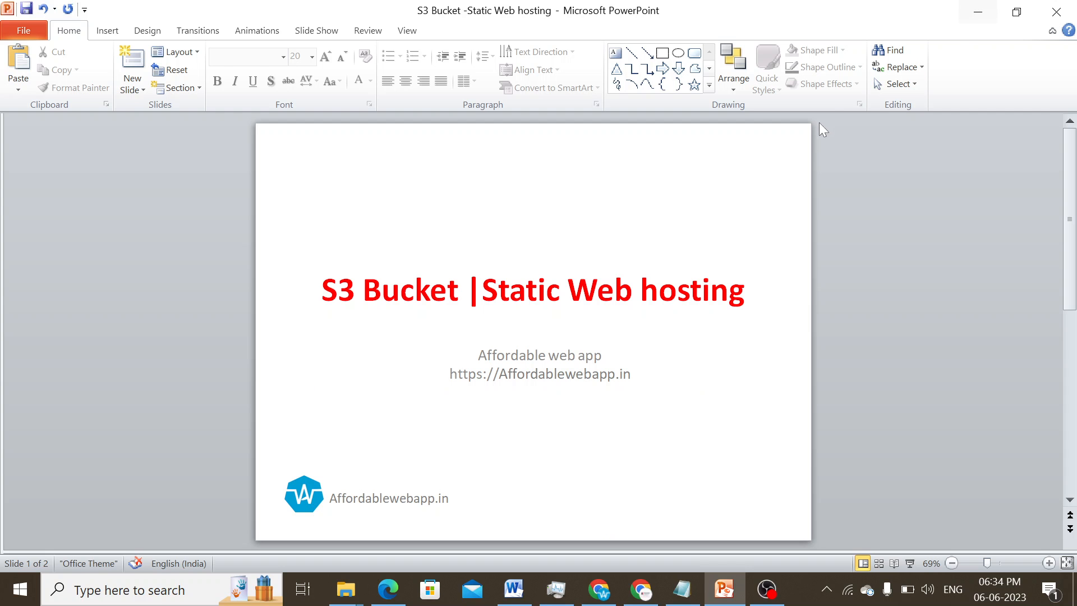
- Clear windows to the desktop and open index.html in Notepad++, declining the update
click(981, 12)
click(978, 9)
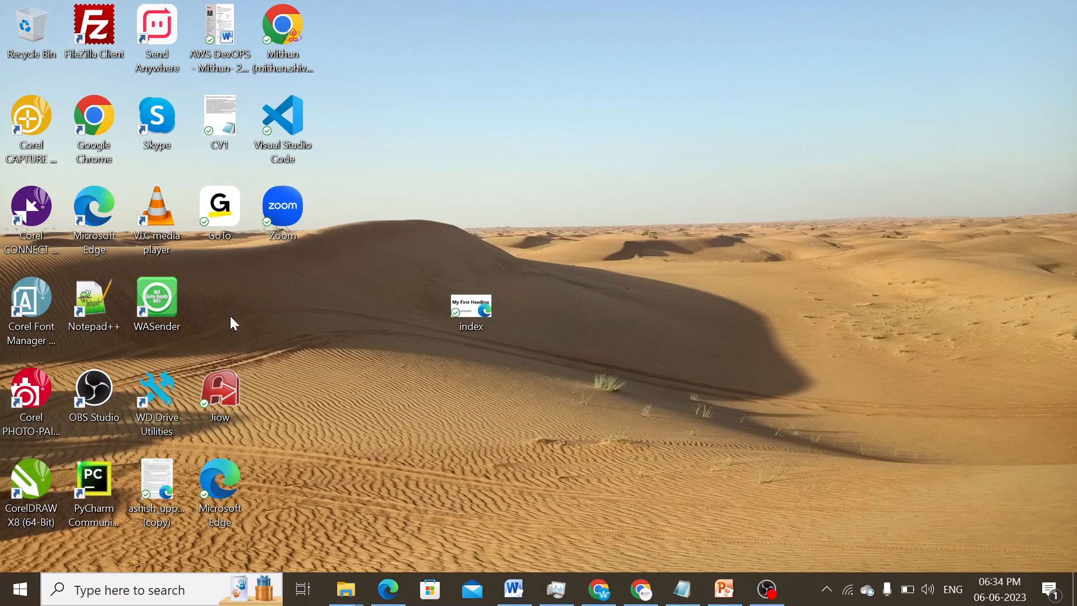
double_click(465, 311)
right_click(463, 311)
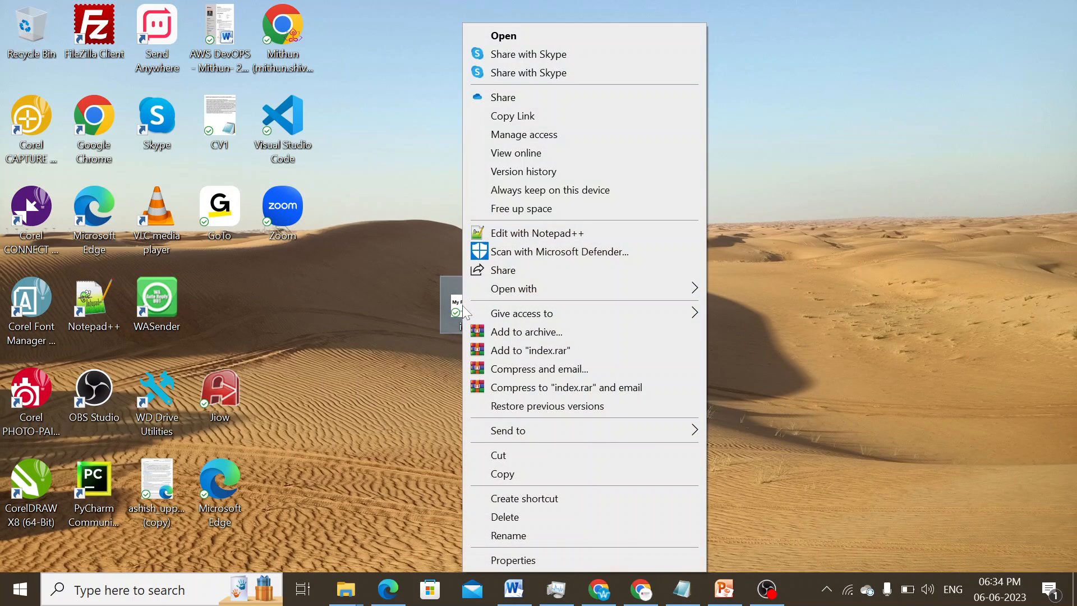
click(548, 238)
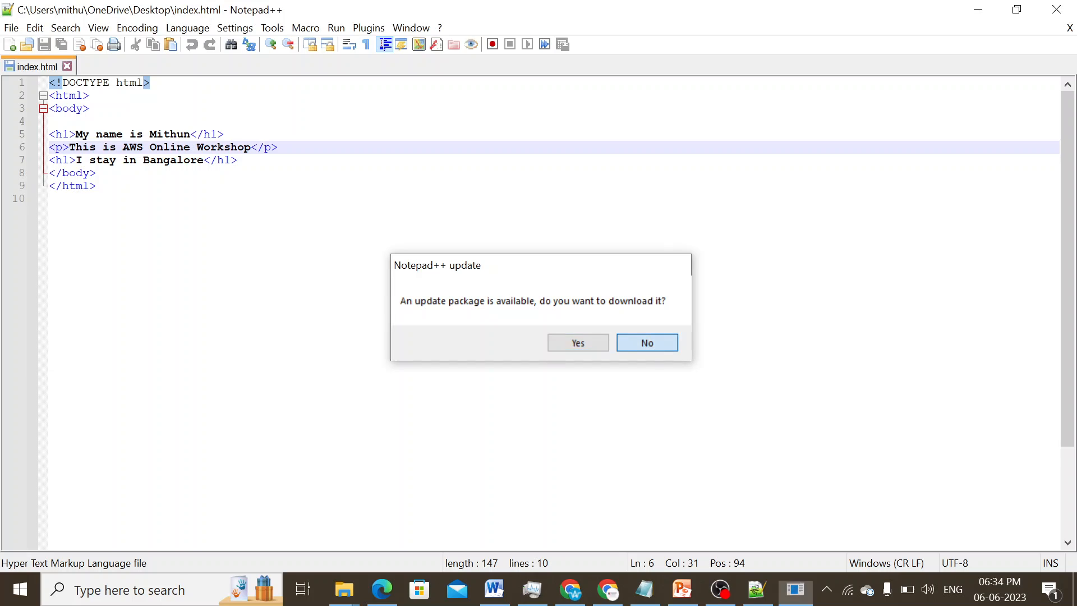
click(650, 343)
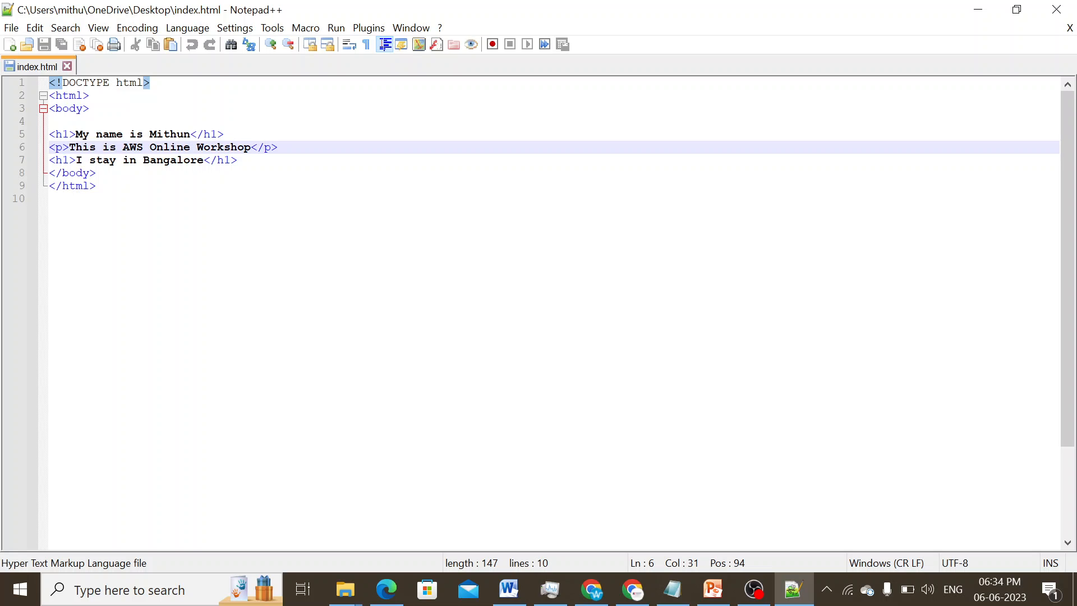
- Minimize Notepad++ and return to the mithun-website-01 bucket in Chrome
click(979, 9)
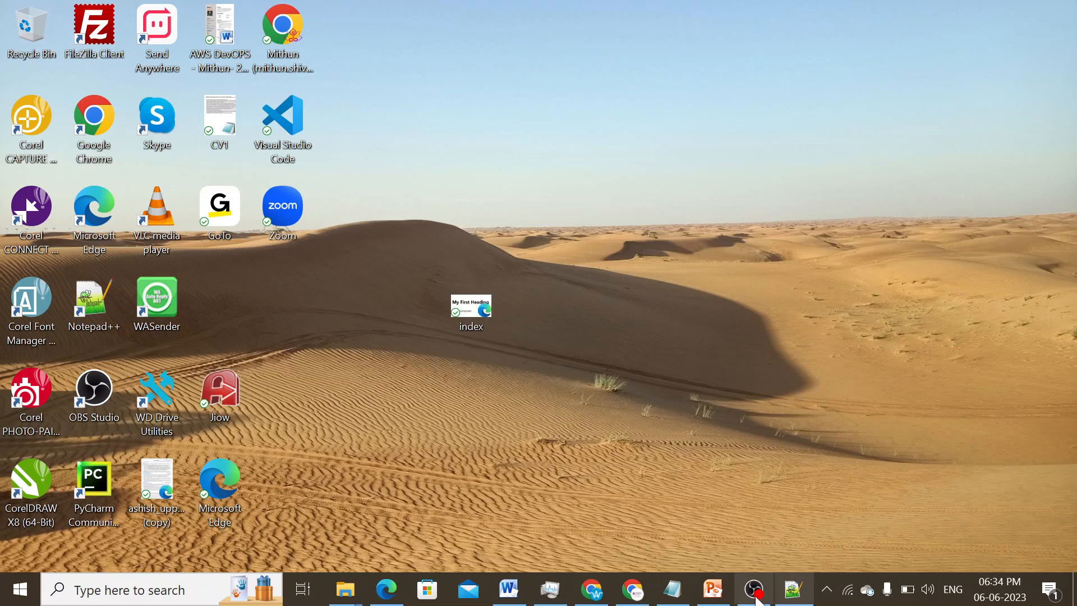
click(644, 598)
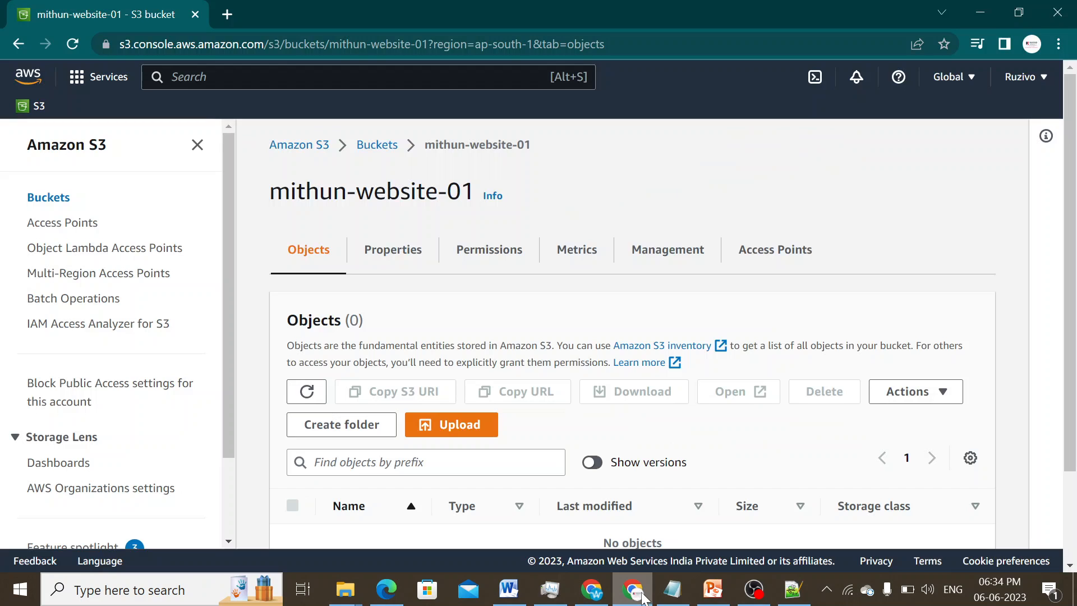
scroll(460, 320, down, 2)
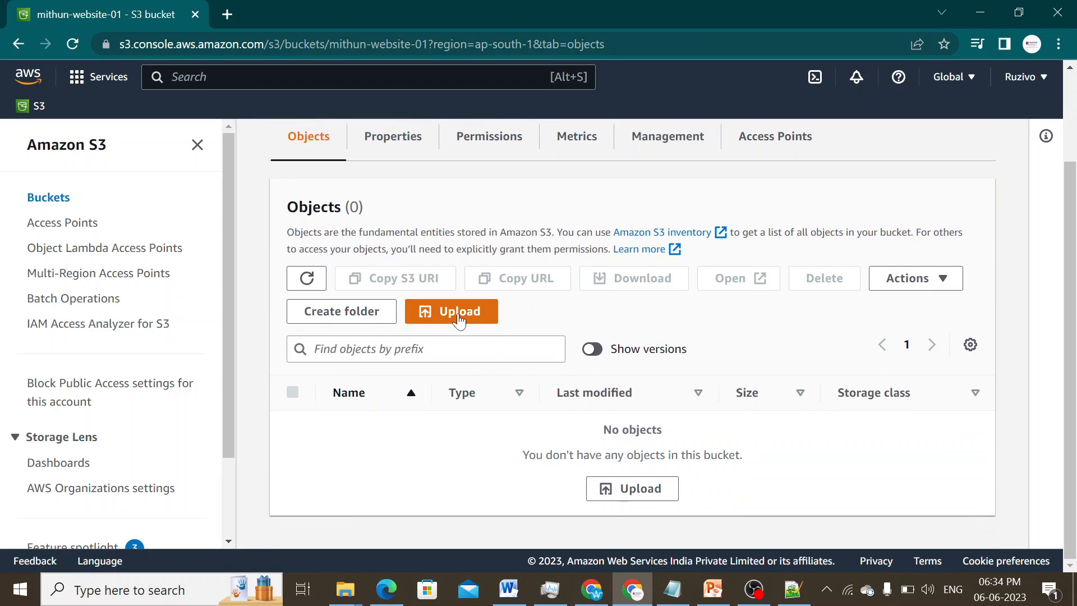
- Add index.html from the Desktop to the bucket's upload list
click(459, 318)
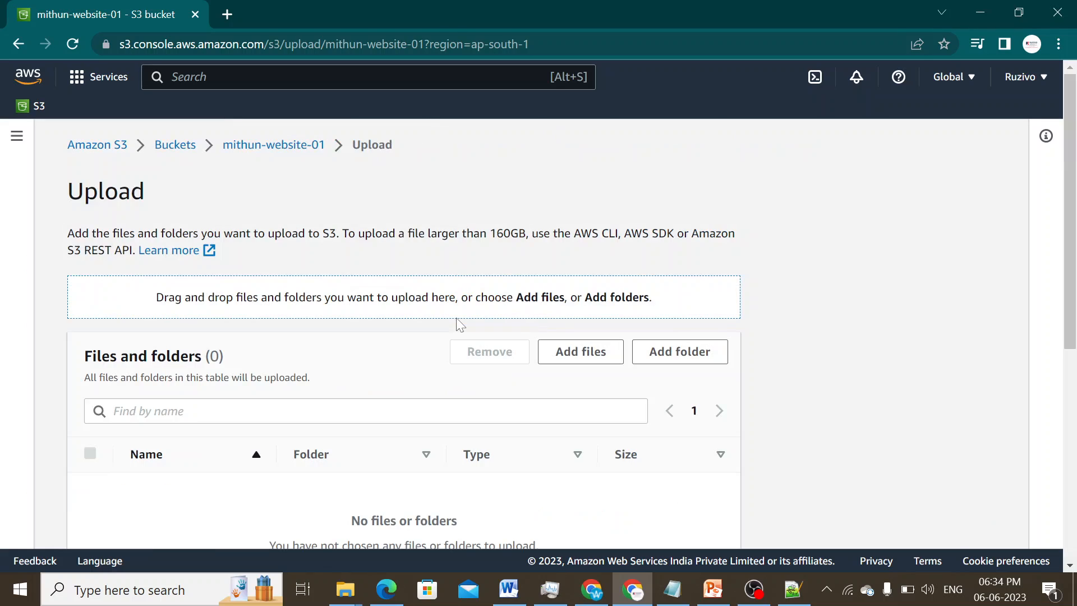
click(597, 356)
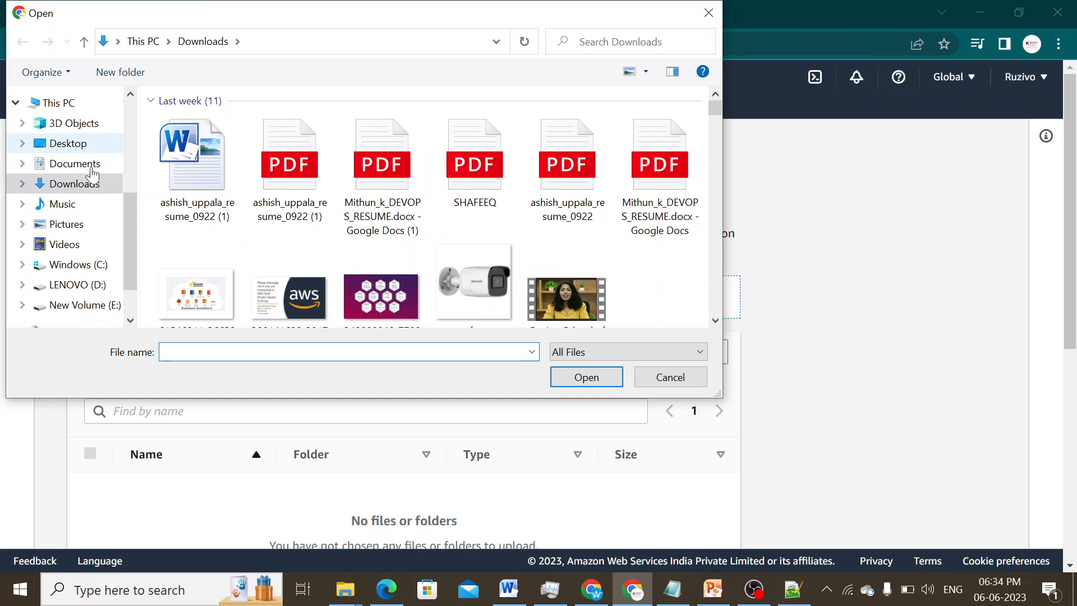
scroll(113, 297, down, 1)
scroll(103, 216, up, 2)
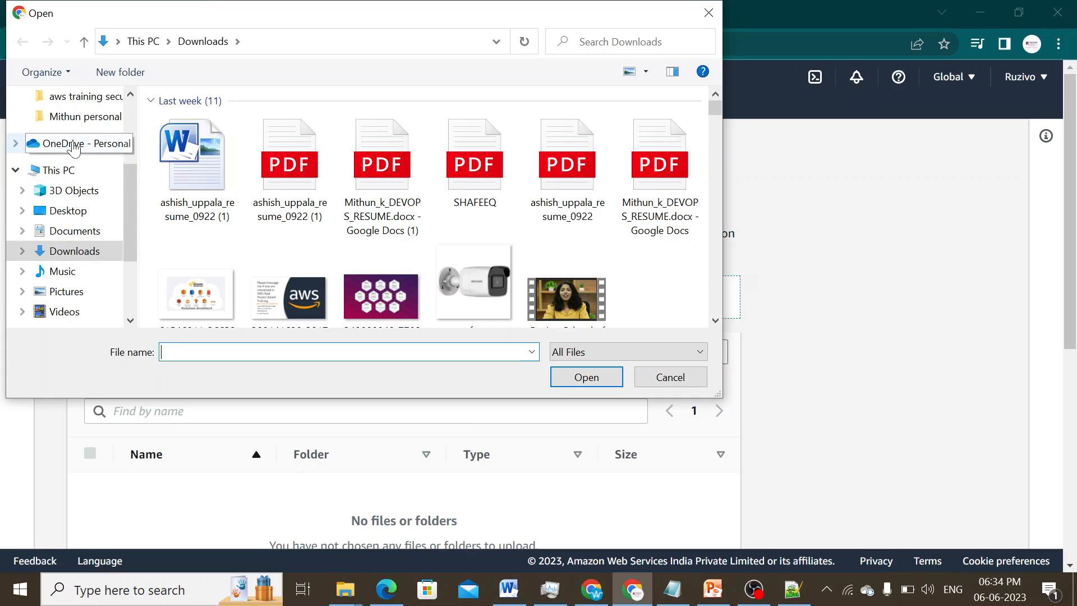
click(68, 211)
click(200, 192)
click(586, 377)
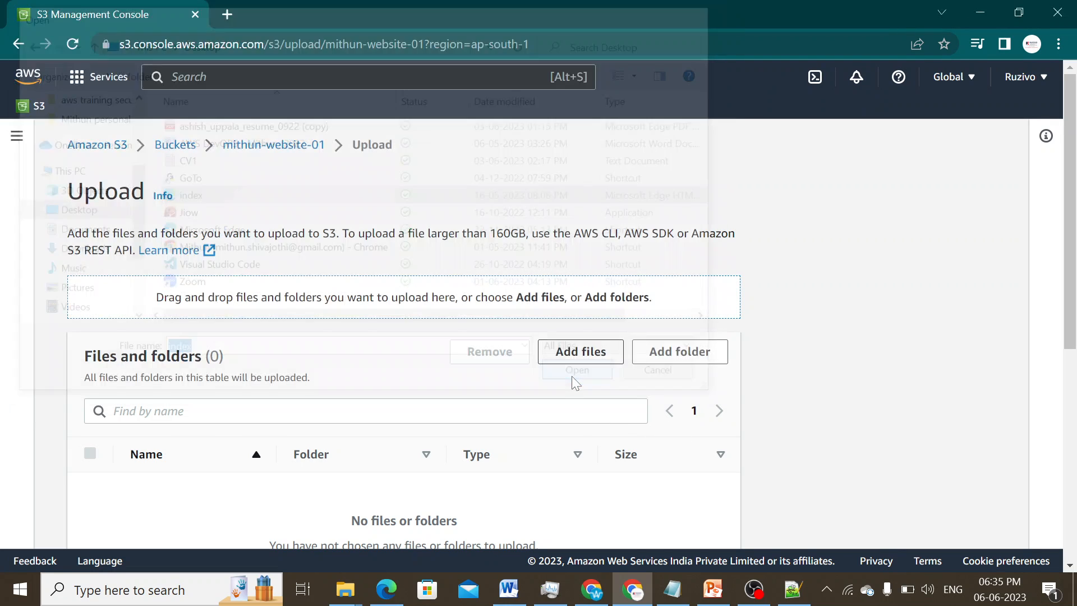
- Upload the 147.0 B index.html to mithun-website-01
scroll(516, 389, down, 3)
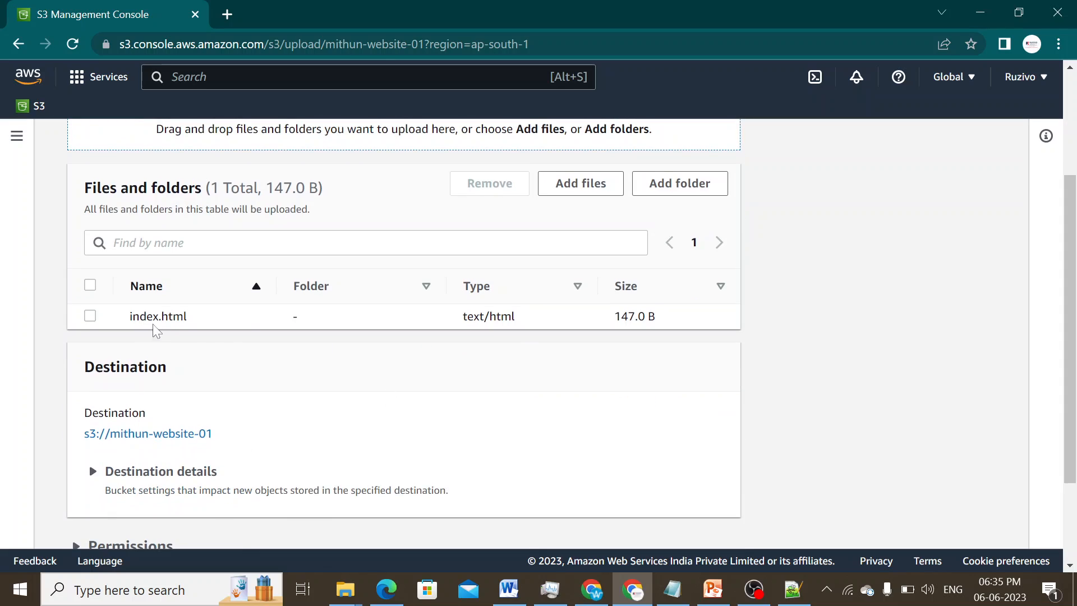
drag(219, 318, 140, 316)
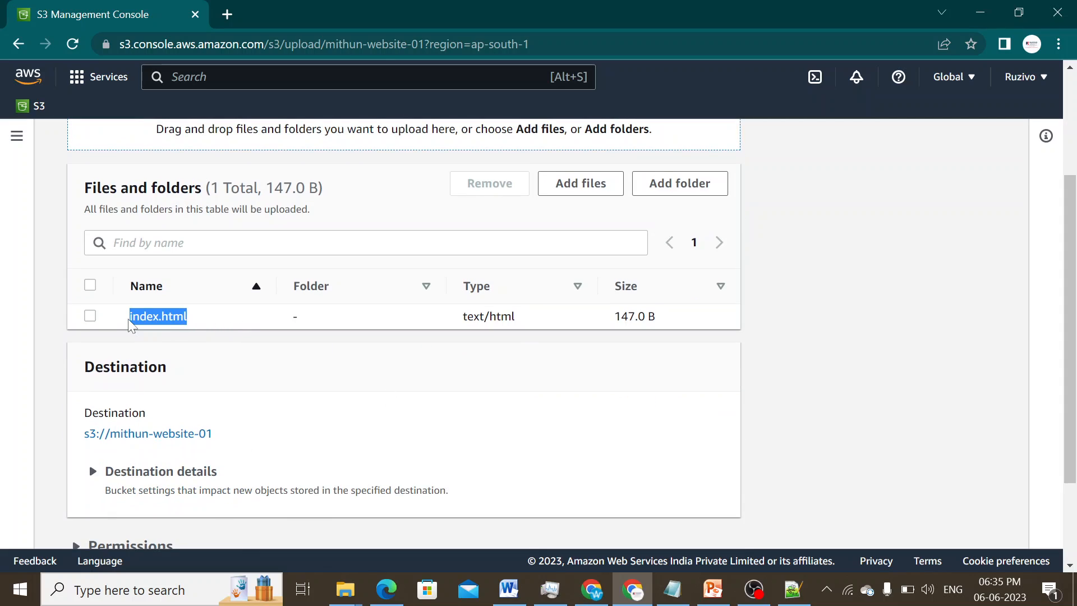
scroll(675, 418, down, 2)
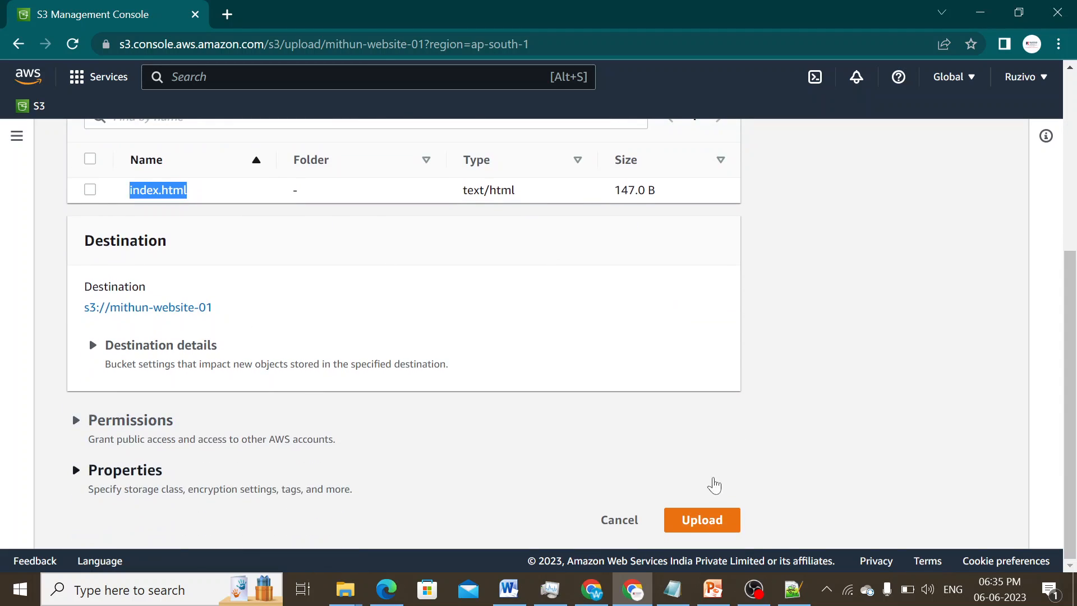
click(711, 529)
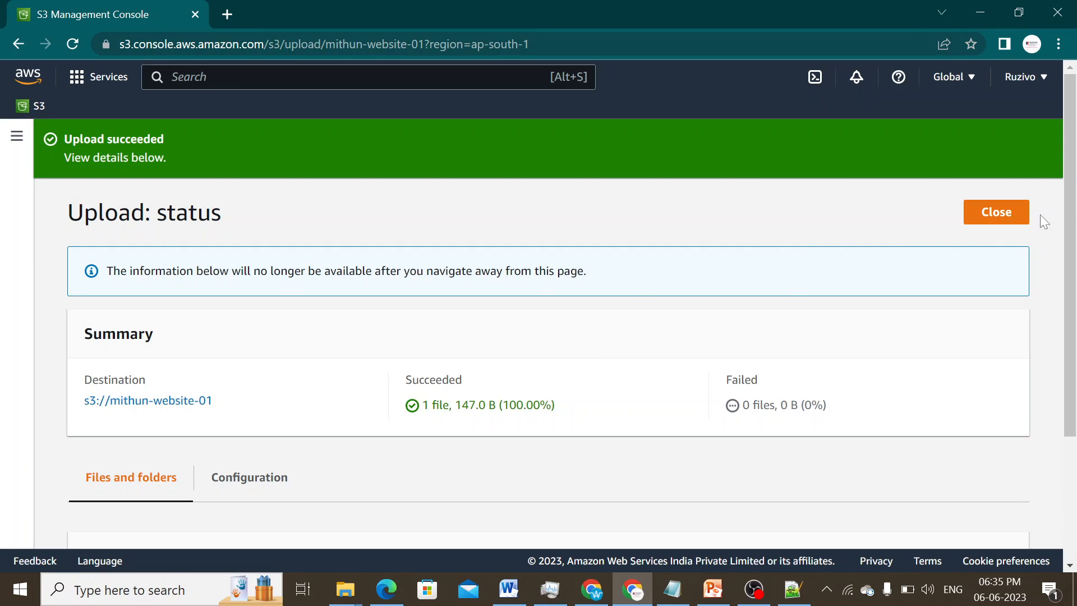
- Close the upload status, open index.html's details, and copy its Object URL
click(990, 220)
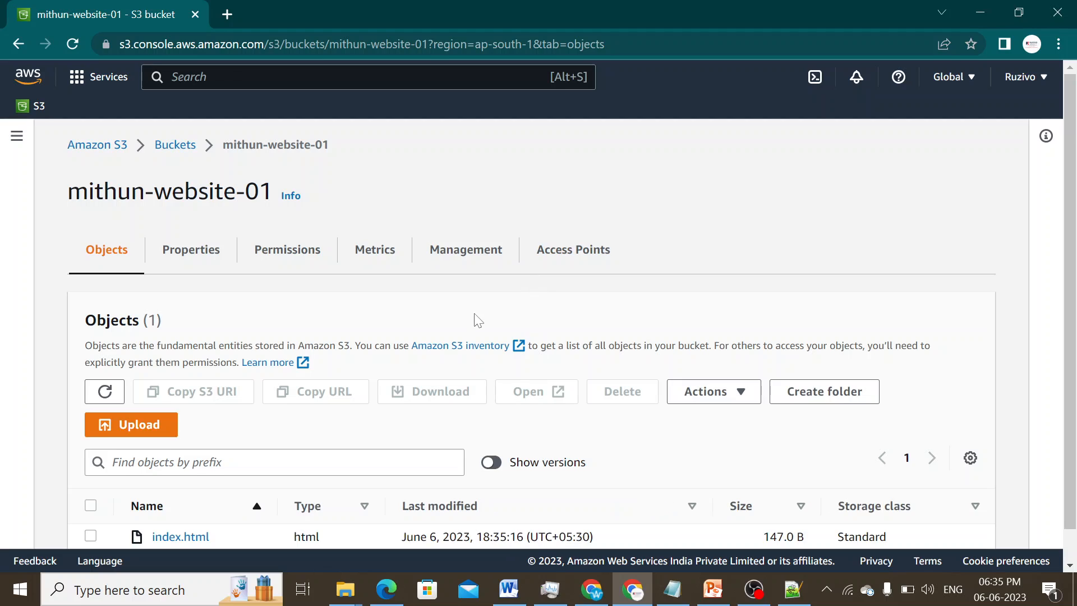
scroll(473, 317, down, 1)
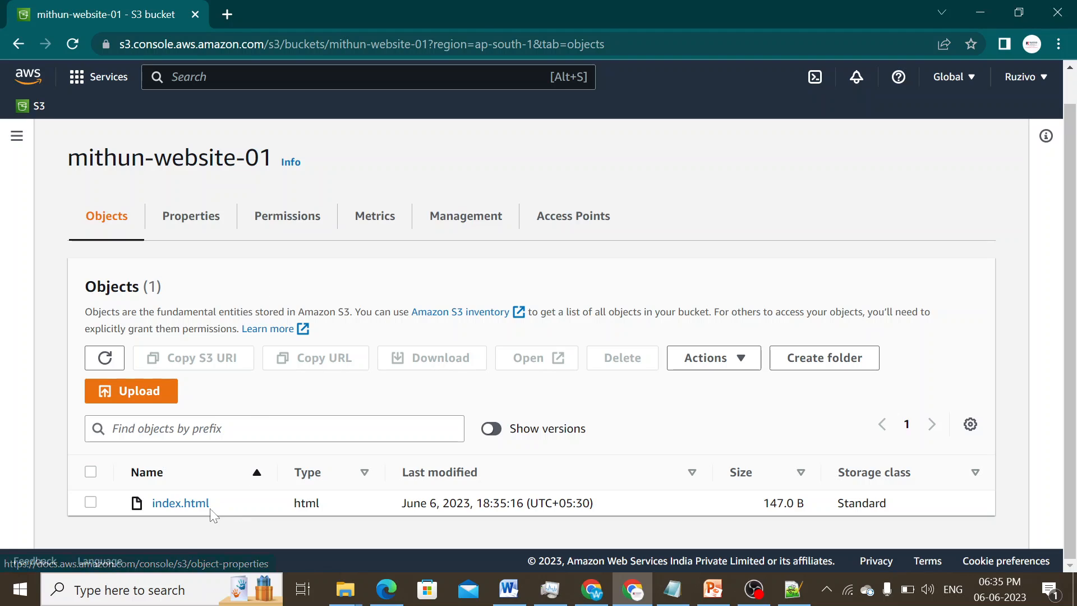
click(183, 502)
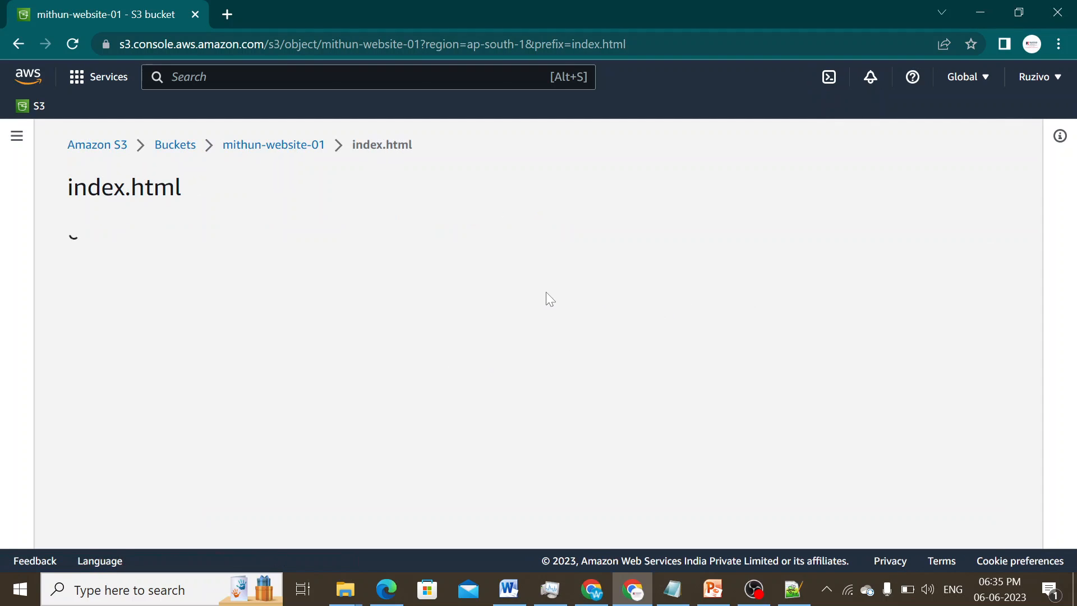
scroll(703, 444, down, 2)
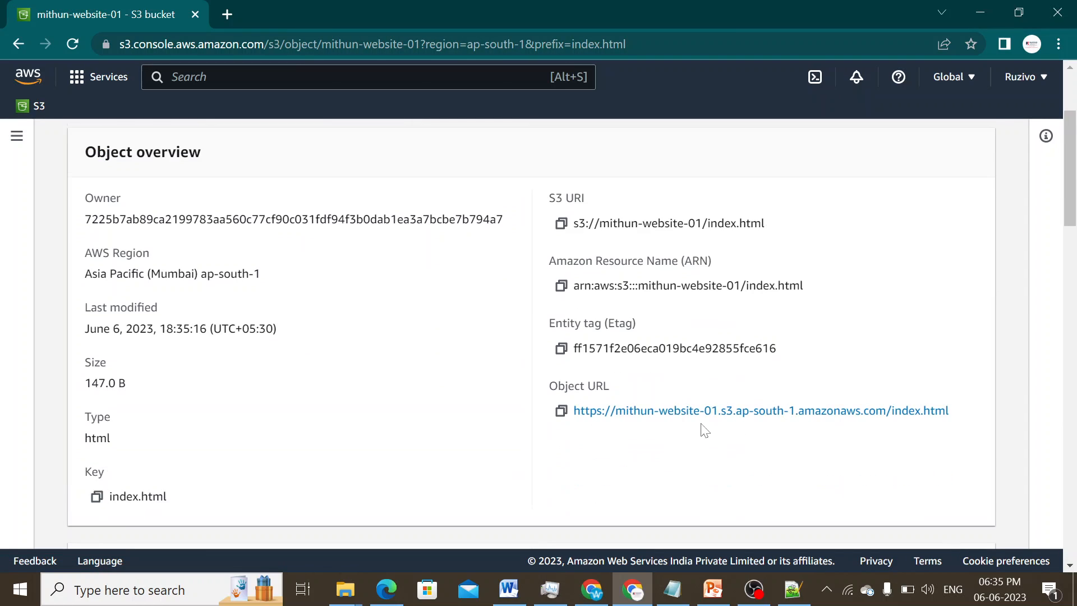
click(560, 413)
- Load the Object URL in a new tab, getting Access Denied, and return to S3
click(231, 16)
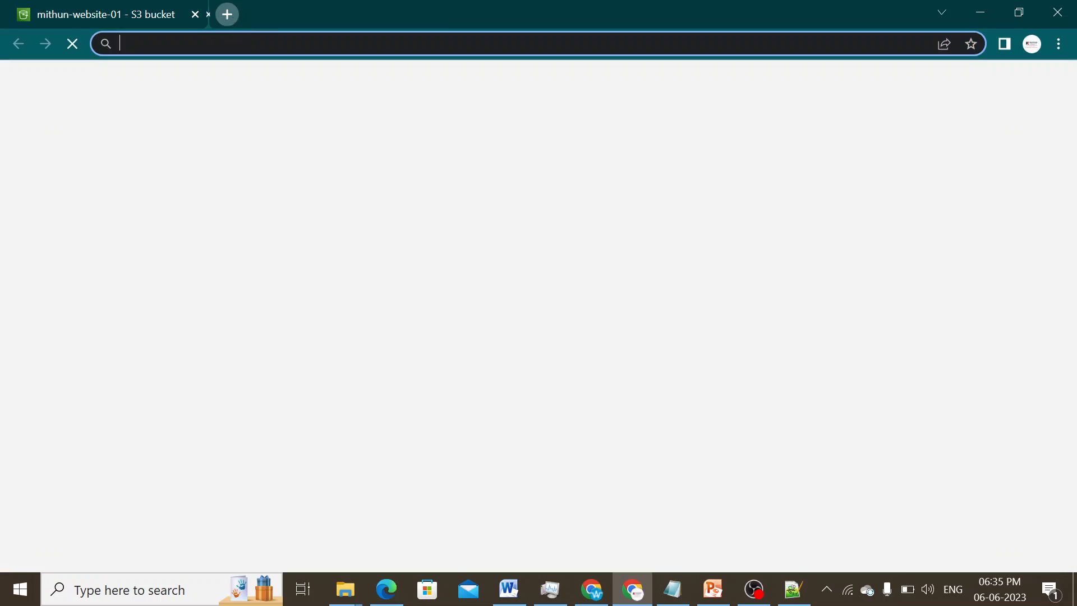
key(ctrl+v)
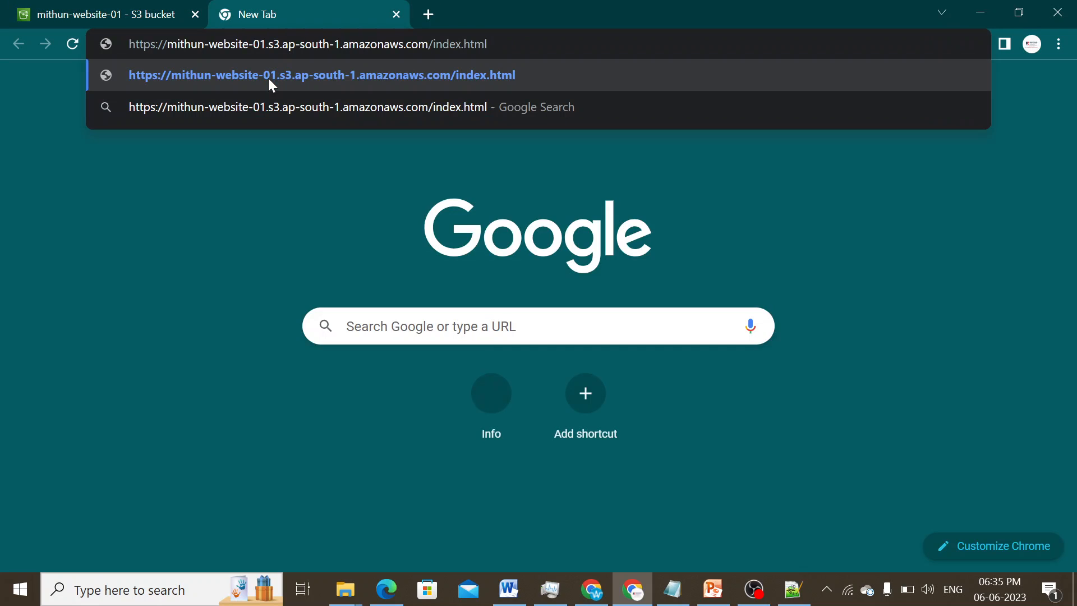
click(271, 84)
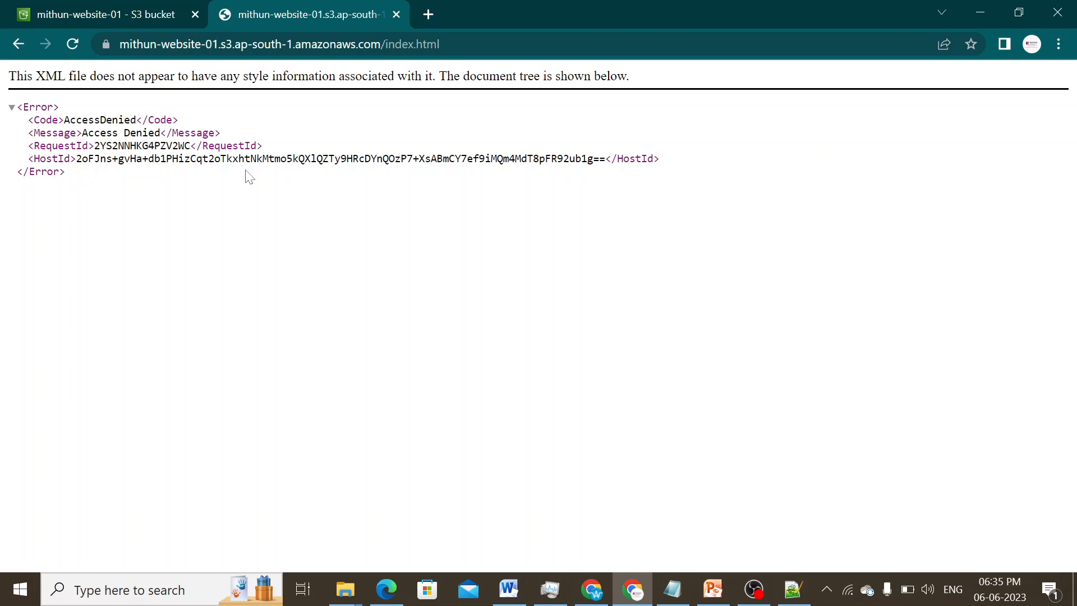
click(125, 10)
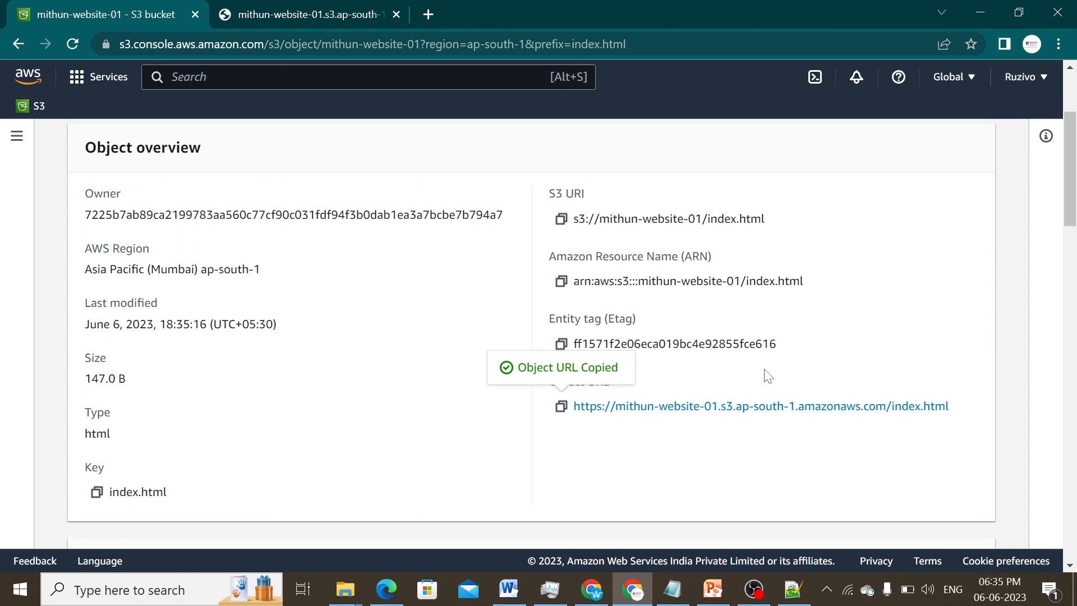
scroll(768, 376, up, 3)
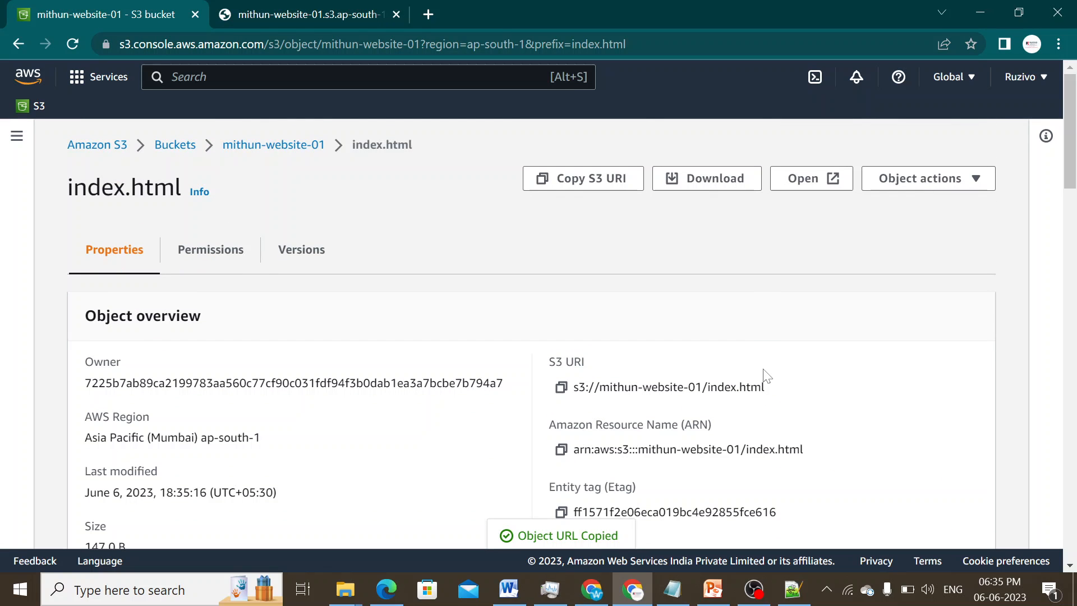
- Go back to mithun-website-01's Properties and find Static website hosting showing Disabled
click(256, 158)
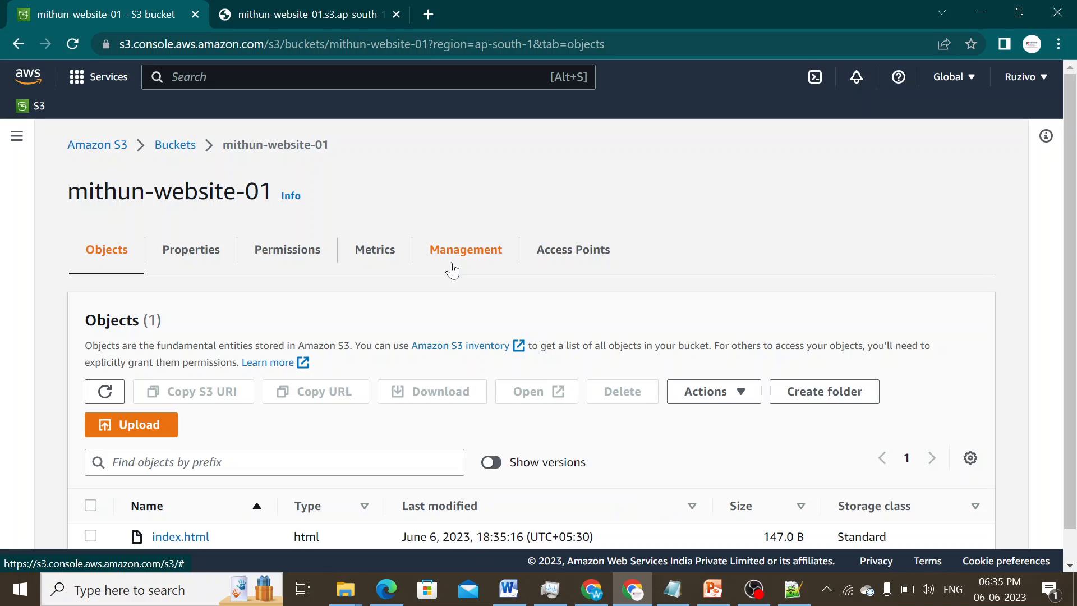
scroll(472, 331, down, 1)
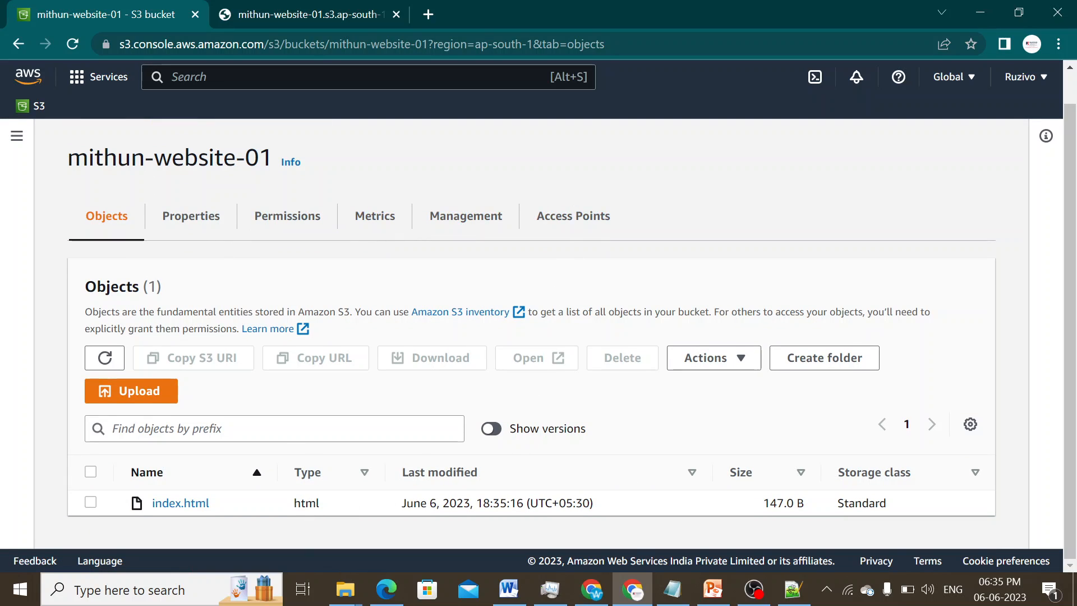
click(208, 219)
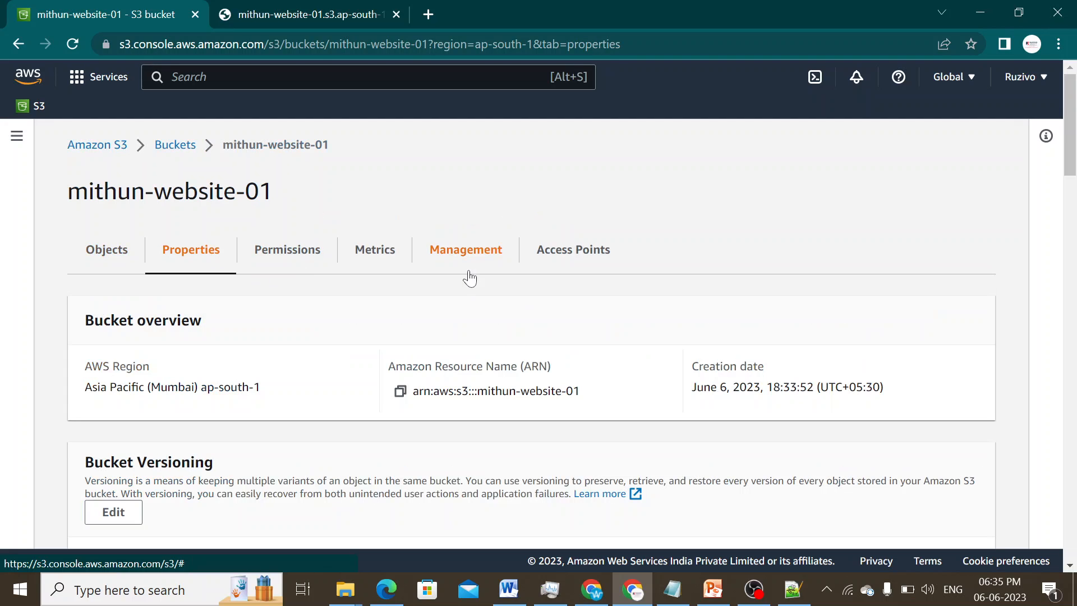
scroll(668, 292, down, 5)
scroll(676, 300, down, 20)
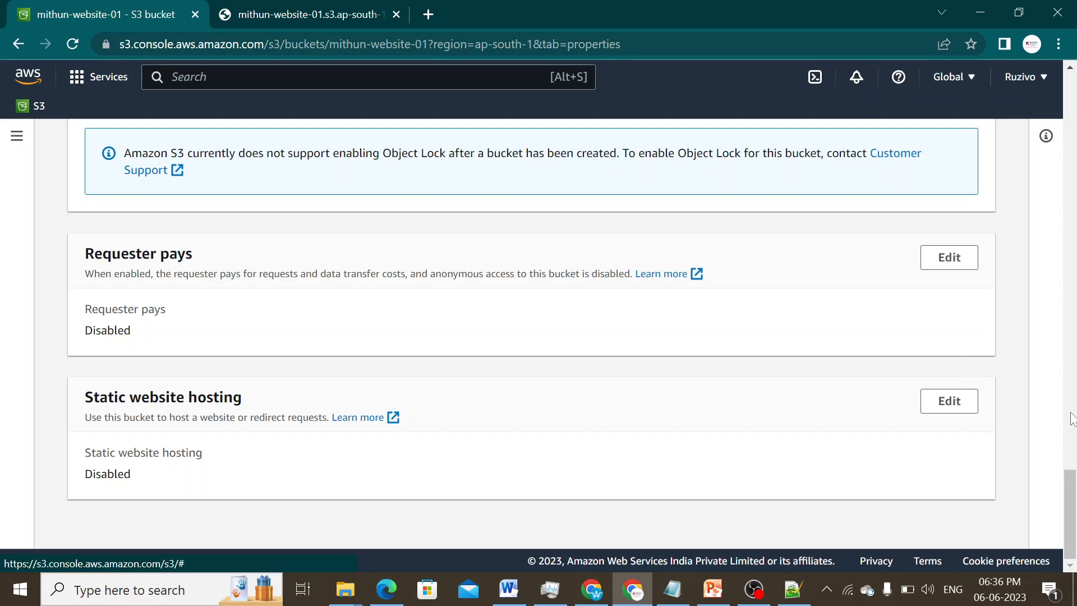
- Enable static website hosting with index.html as both index and error document, and save
click(949, 401)
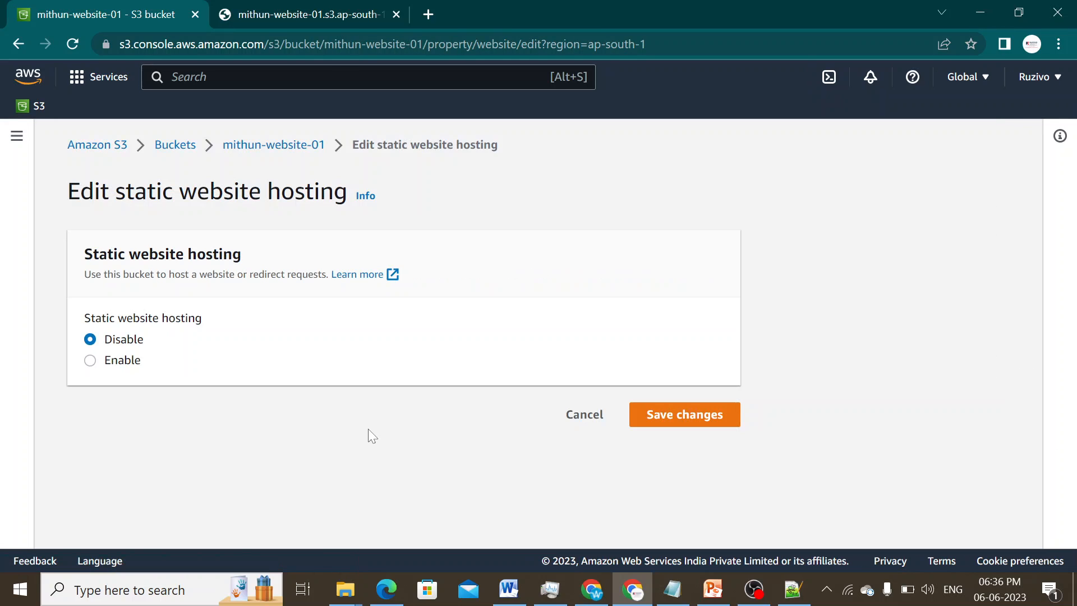
click(119, 361)
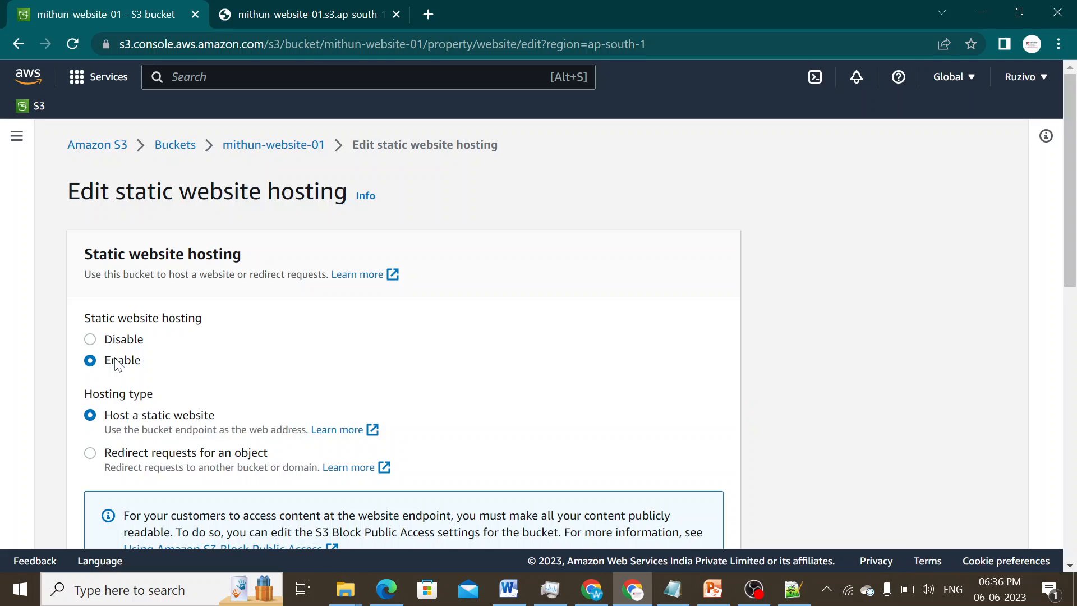
scroll(372, 372, down, 7)
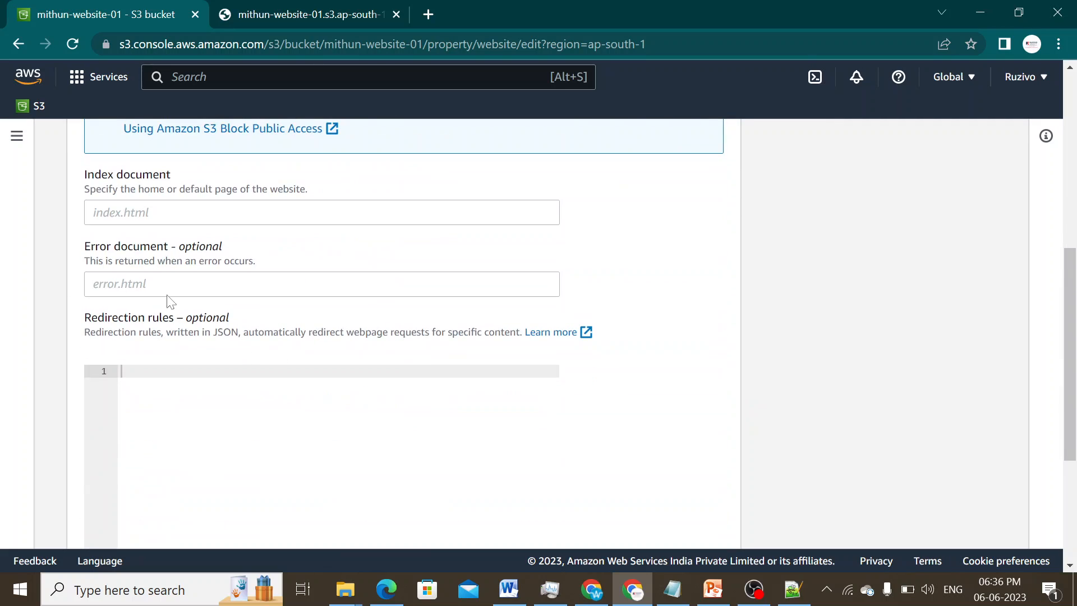
click(269, 212)
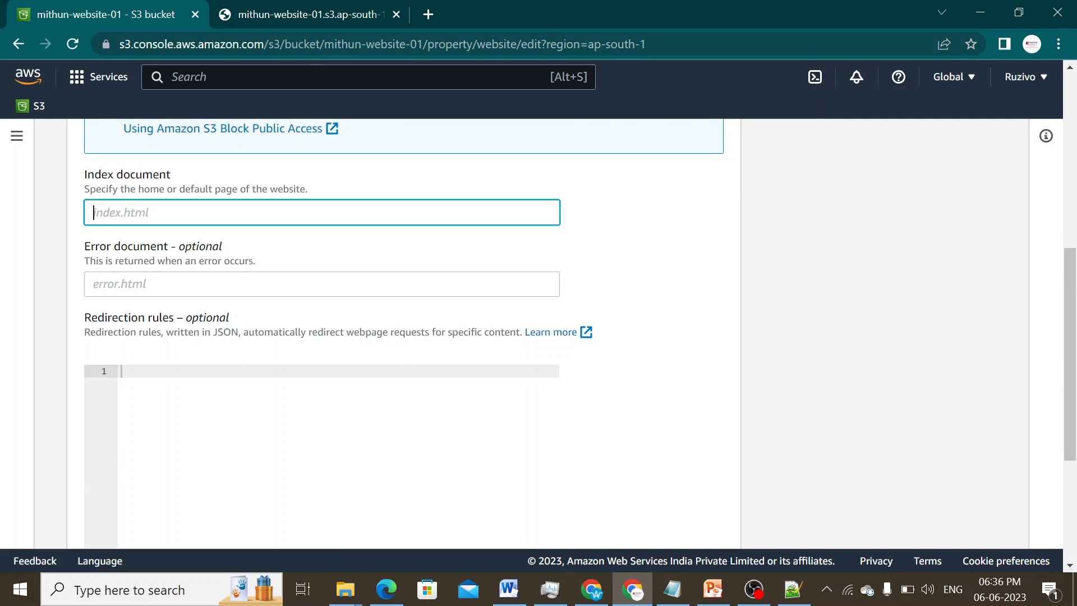
text(index.html)
key(ctrl+a)
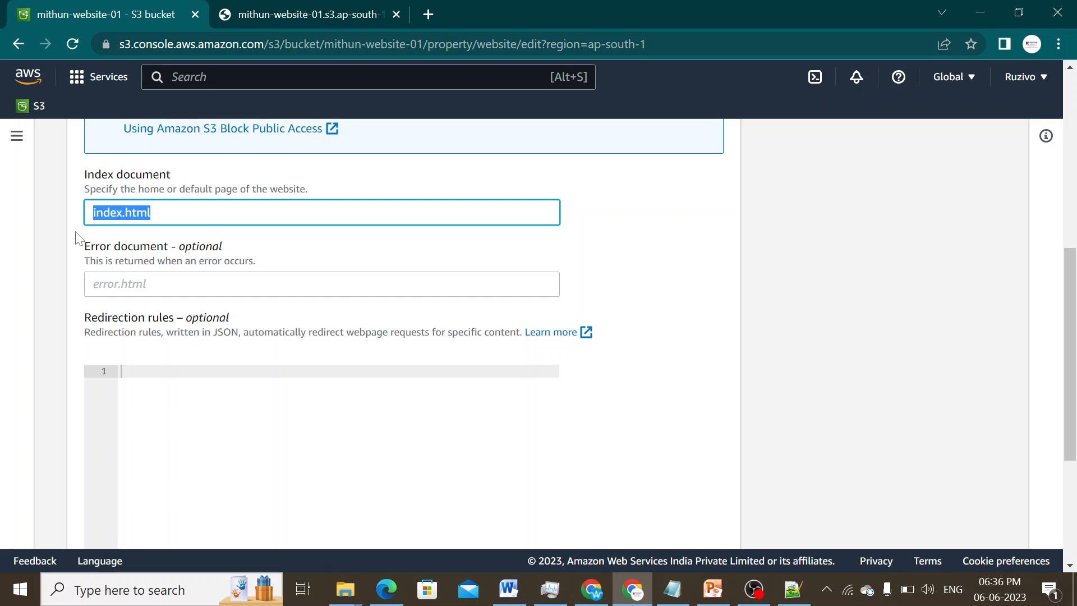
key(Tab)
key(ctrl+v)
scroll(404, 303, down, 4)
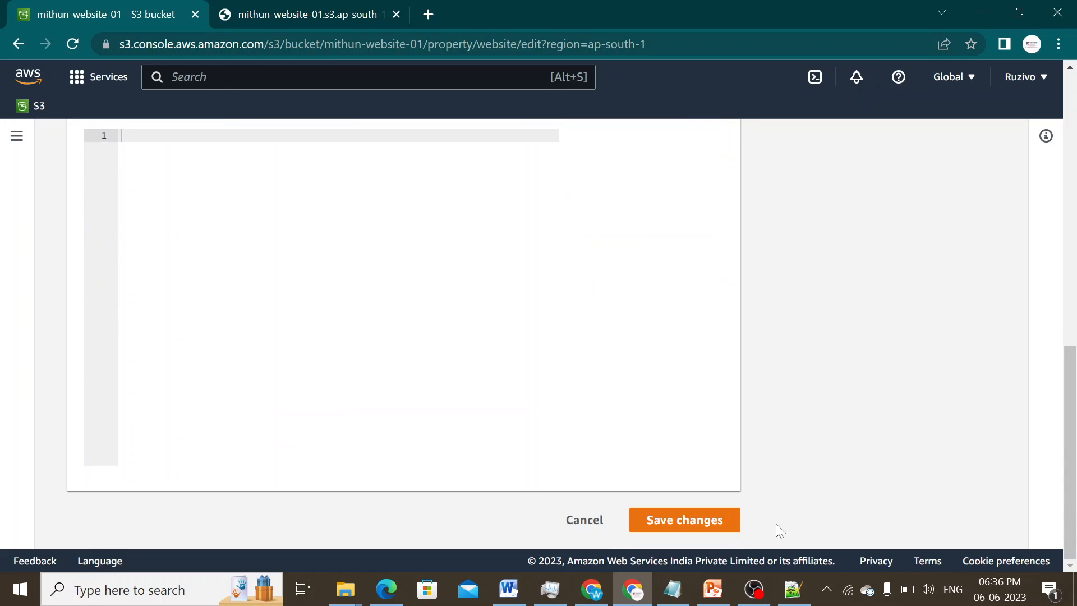
click(681, 519)
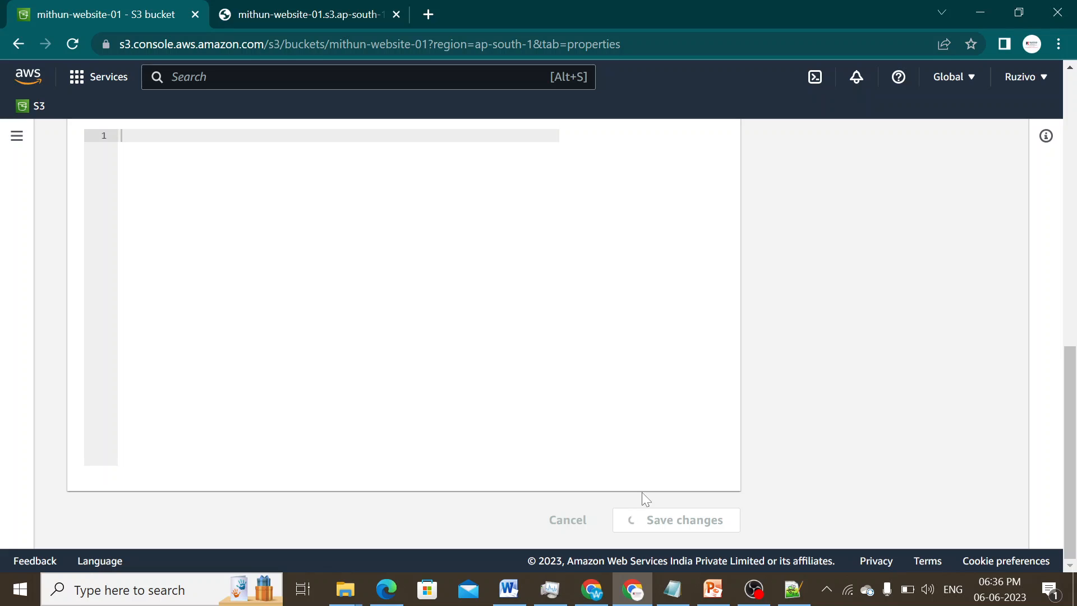
- Scroll to the now-enabled Static website hosting section and copy the bucket website endpoint
scroll(642, 443, down, 3)
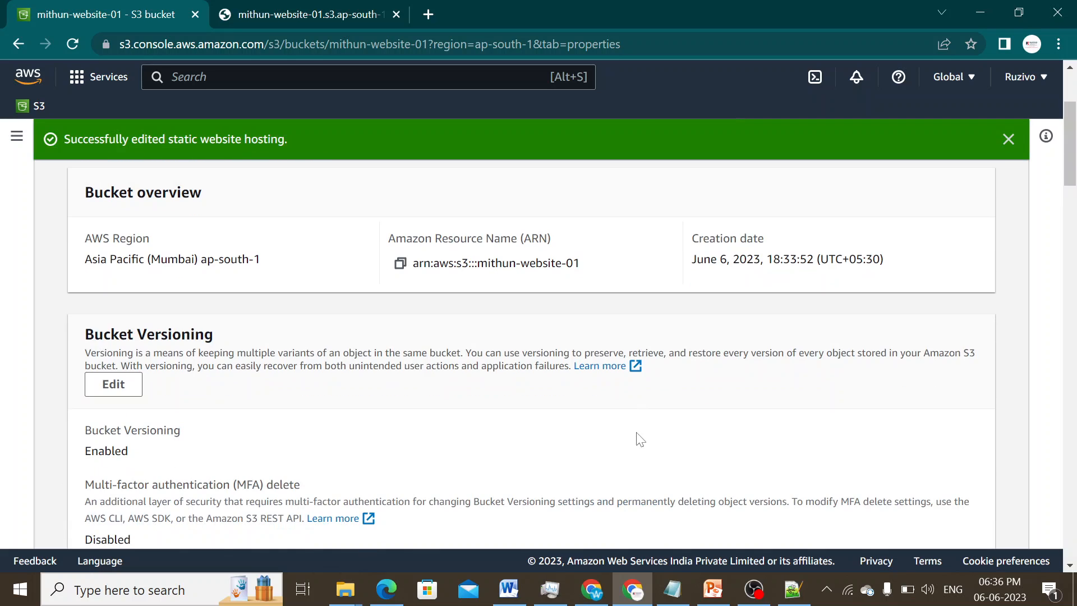
scroll(332, 419, down, 12)
scroll(422, 405, down, 15)
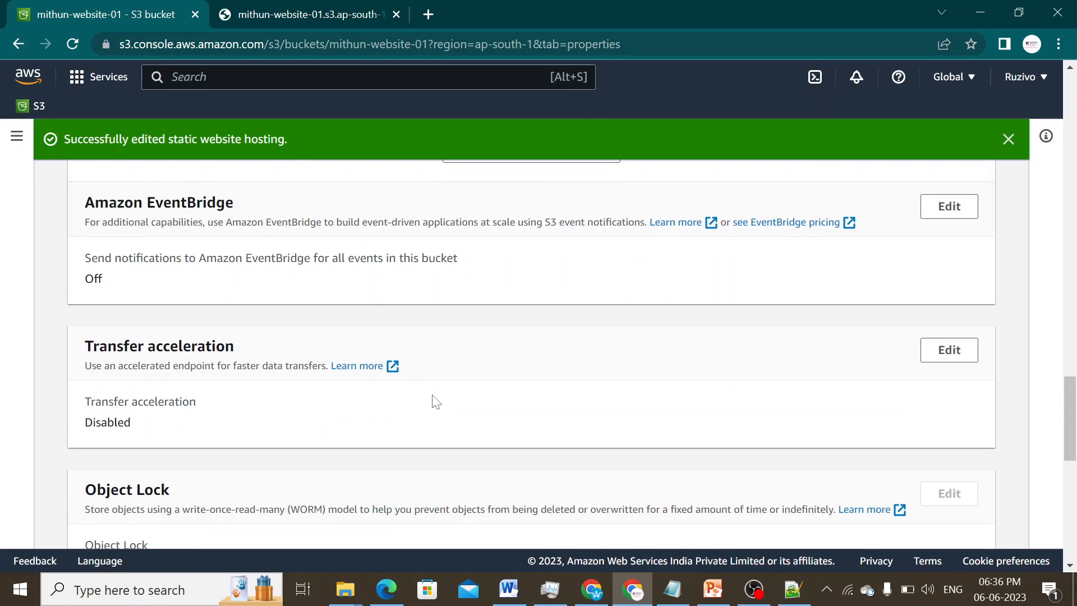
scroll(436, 402, down, 10)
scroll(441, 400, up, 7)
scroll(441, 402, down, 7)
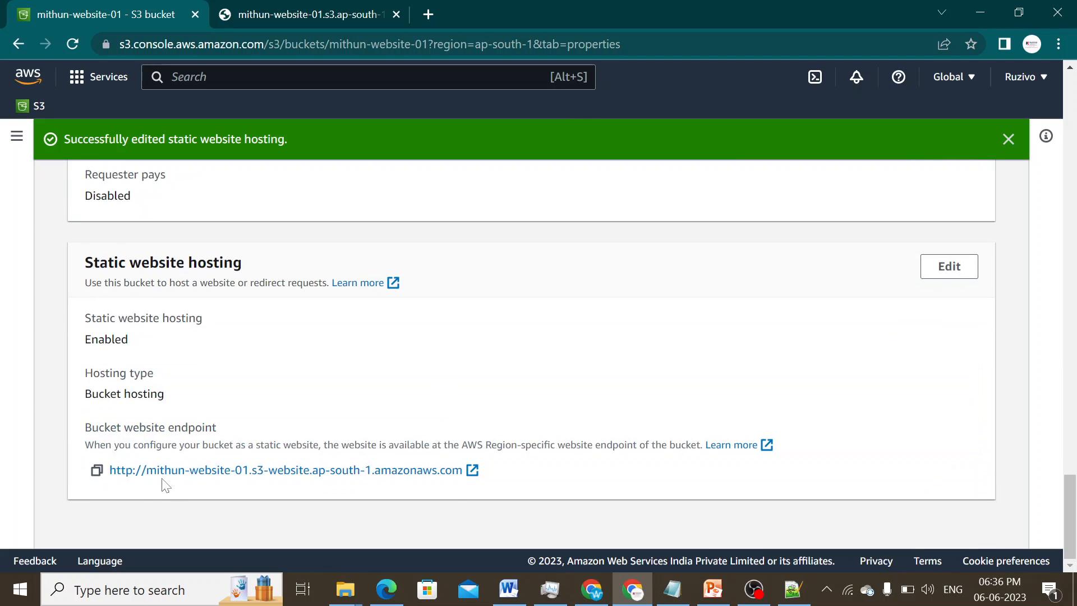
click(95, 473)
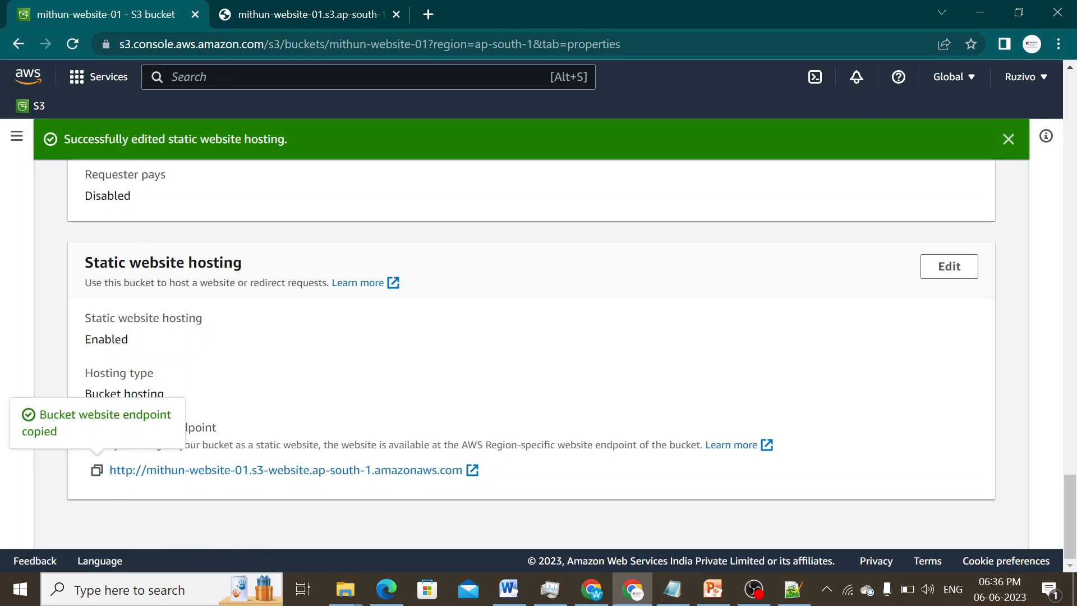
- Load the endpoint in a new tab, getting 403 Forbidden, and return to S3
click(429, 14)
key(ctrl+v)
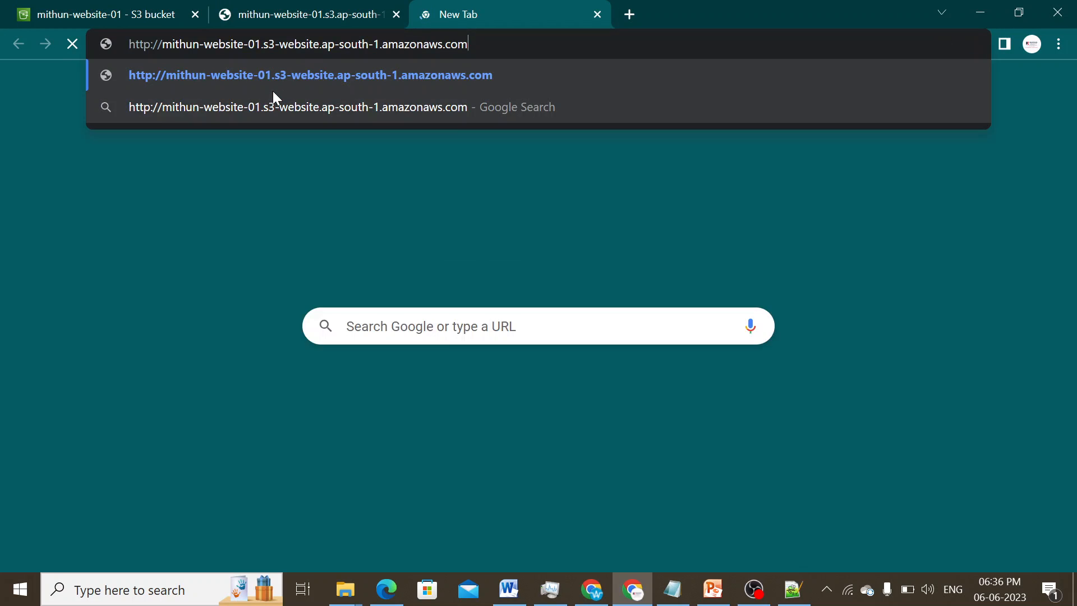
key(Return)
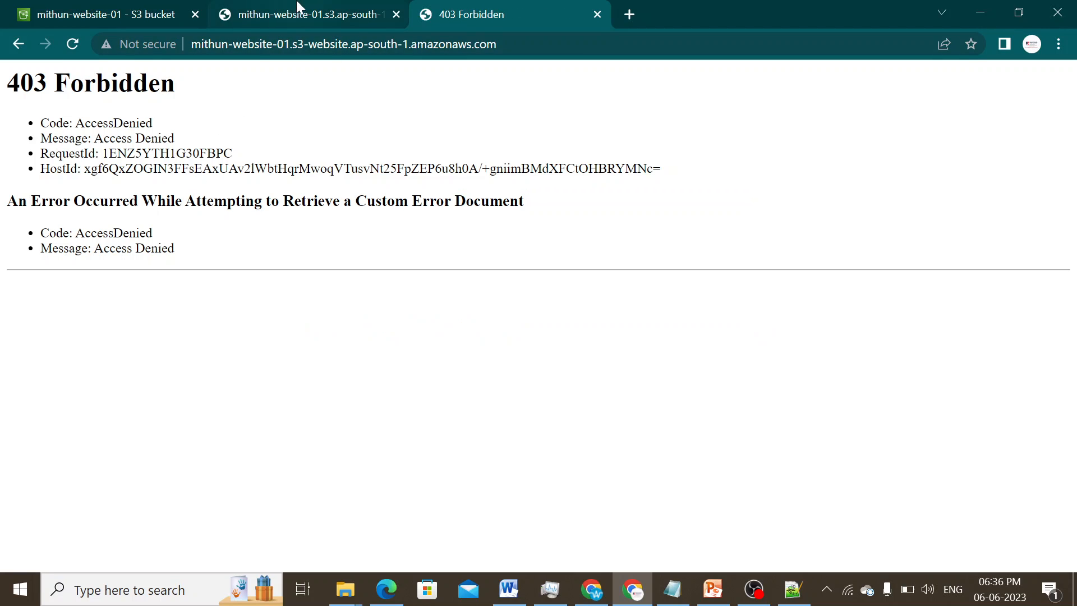
click(96, 17)
scroll(514, 318, up, 20)
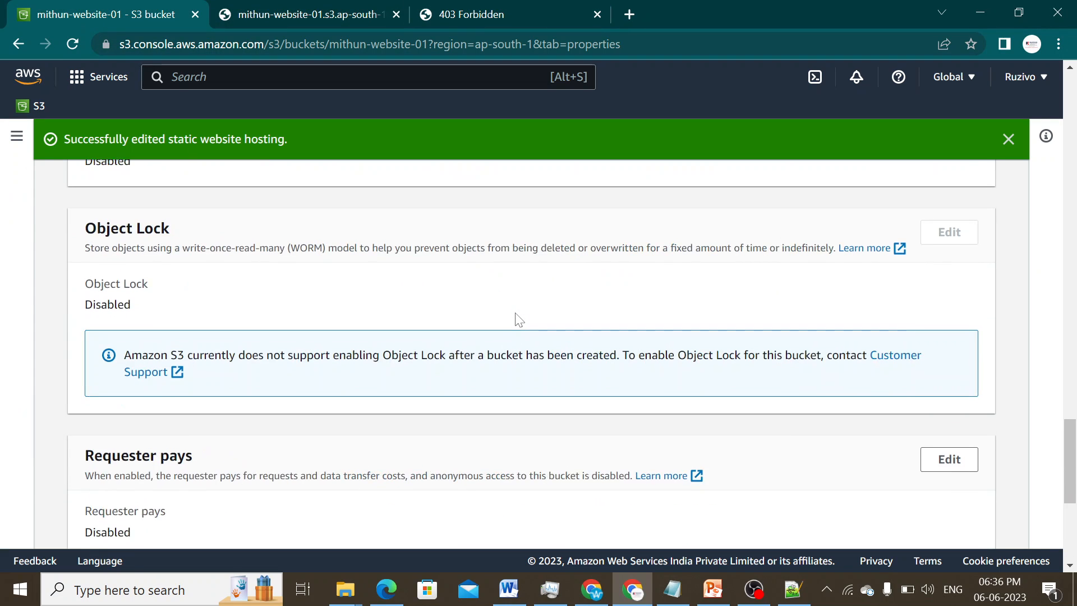
- Select index.html in the Objects tab and make it public using ACL
scroll(515, 318, up, 15)
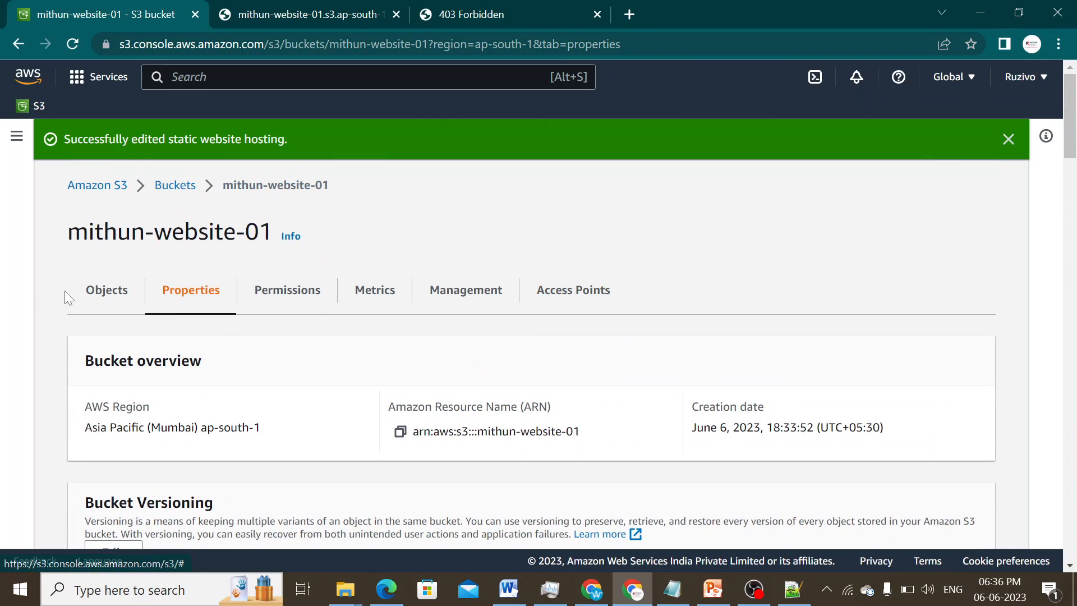
click(108, 297)
scroll(393, 404, down, 1)
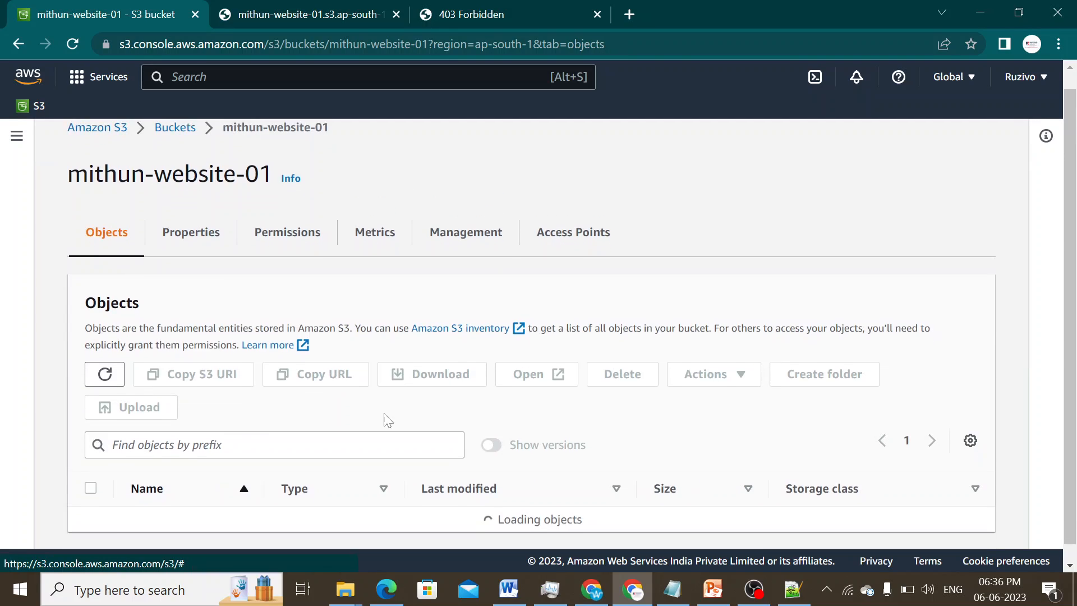
click(90, 503)
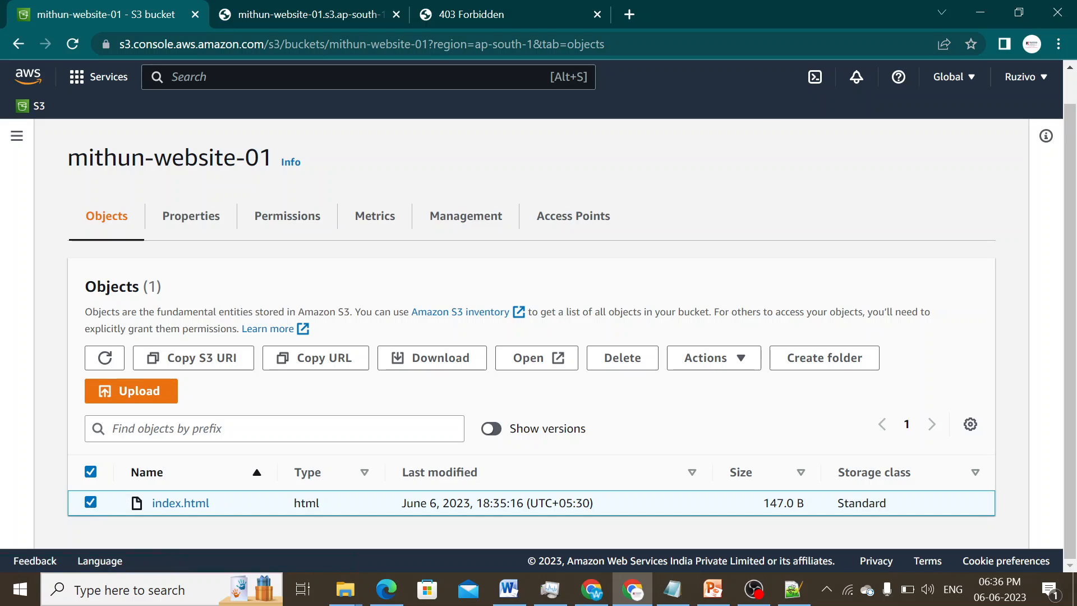
click(739, 359)
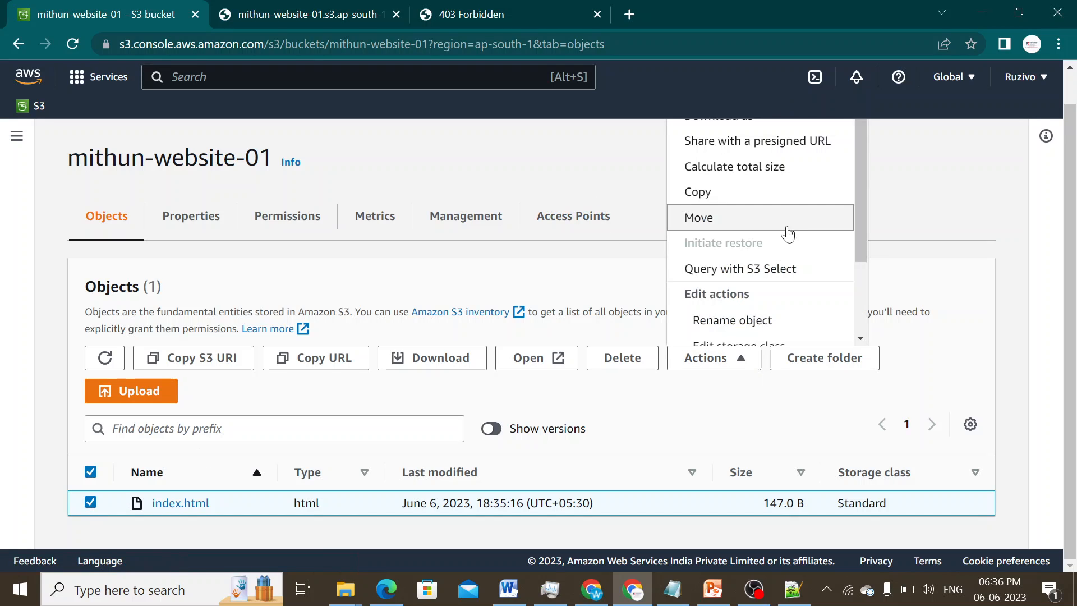
scroll(802, 259, down, 3)
click(793, 334)
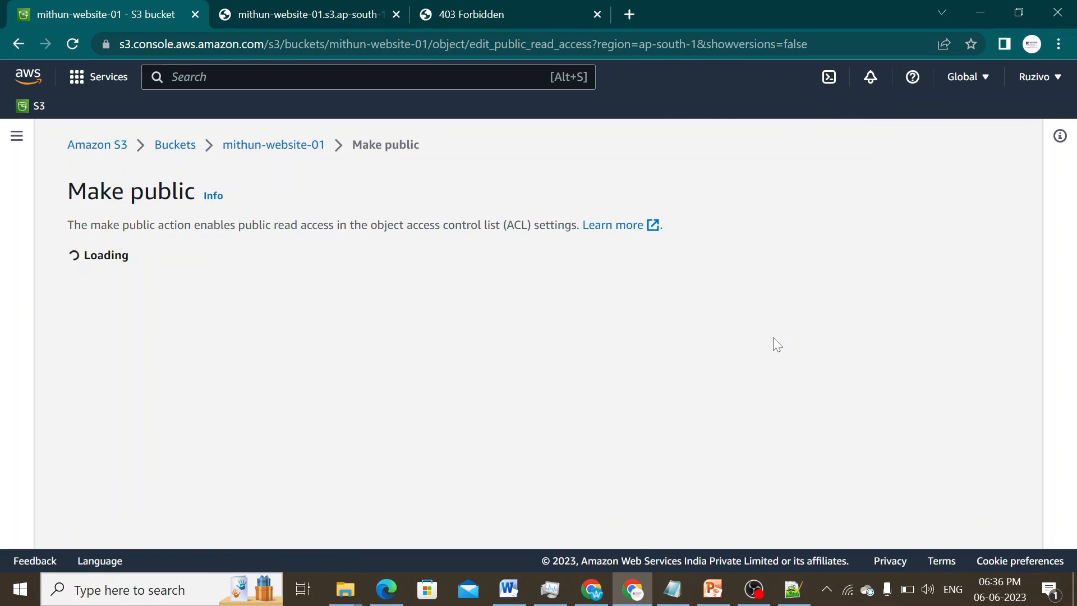
click(737, 518)
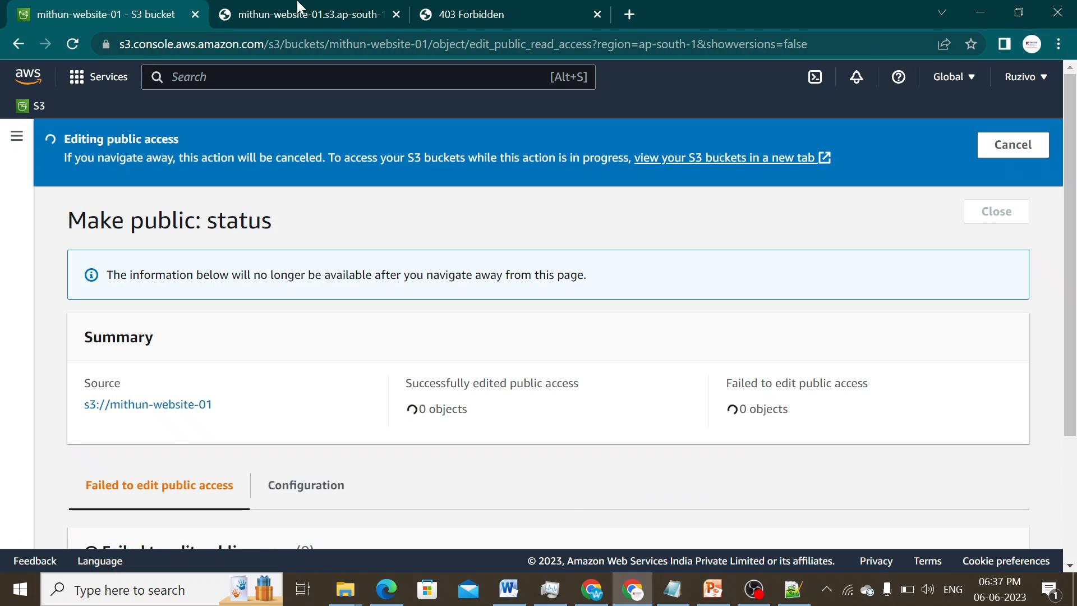
- Reload index.html's page to confirm it renders, then dismiss the S3 success banner
click(298, 15)
click(72, 44)
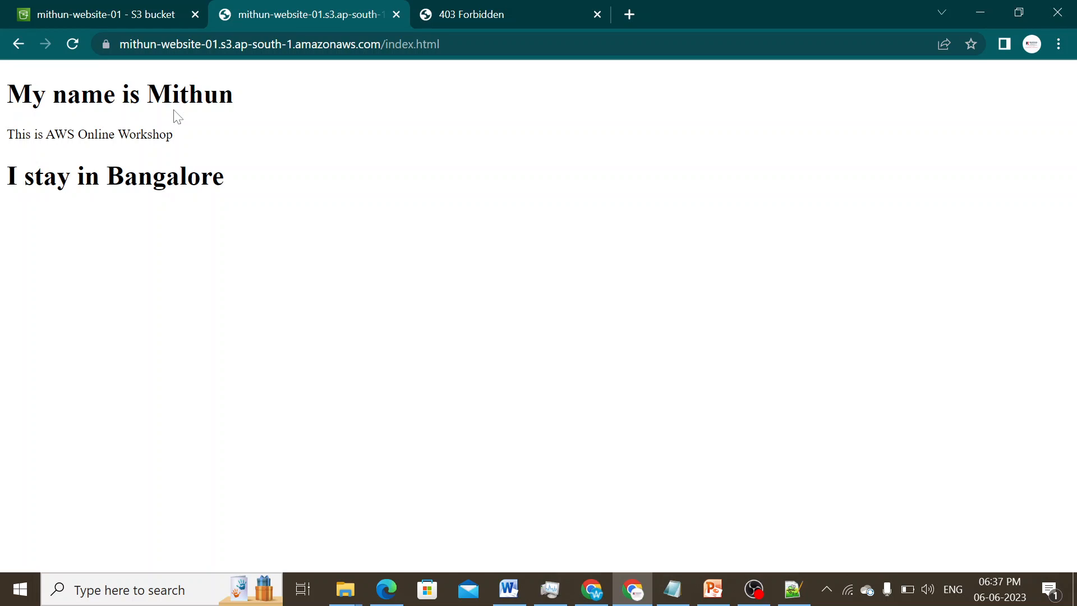
drag(226, 214, 7, 85)
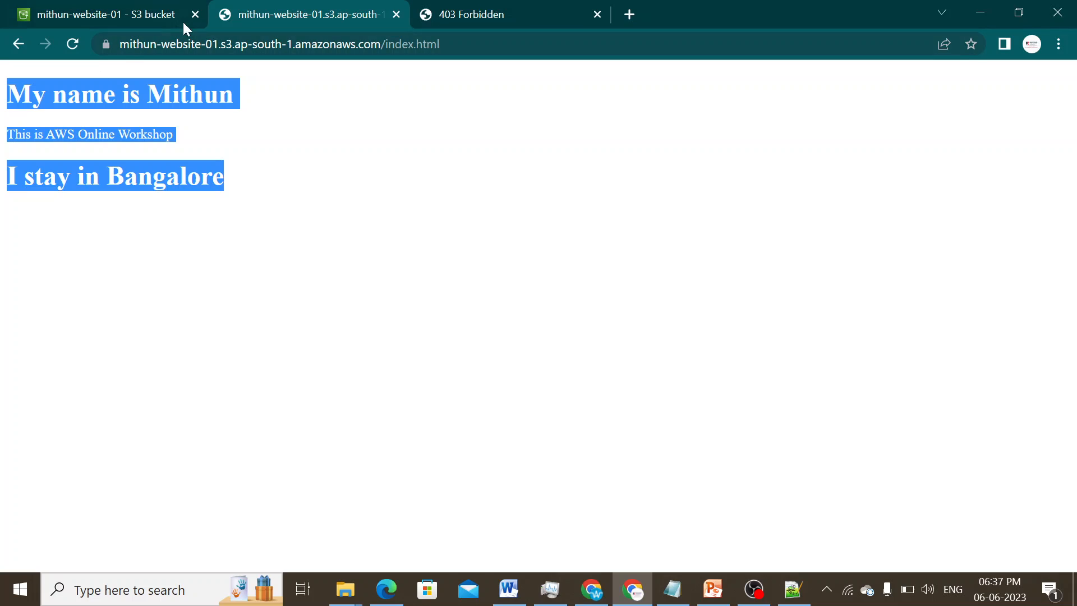
click(150, 17)
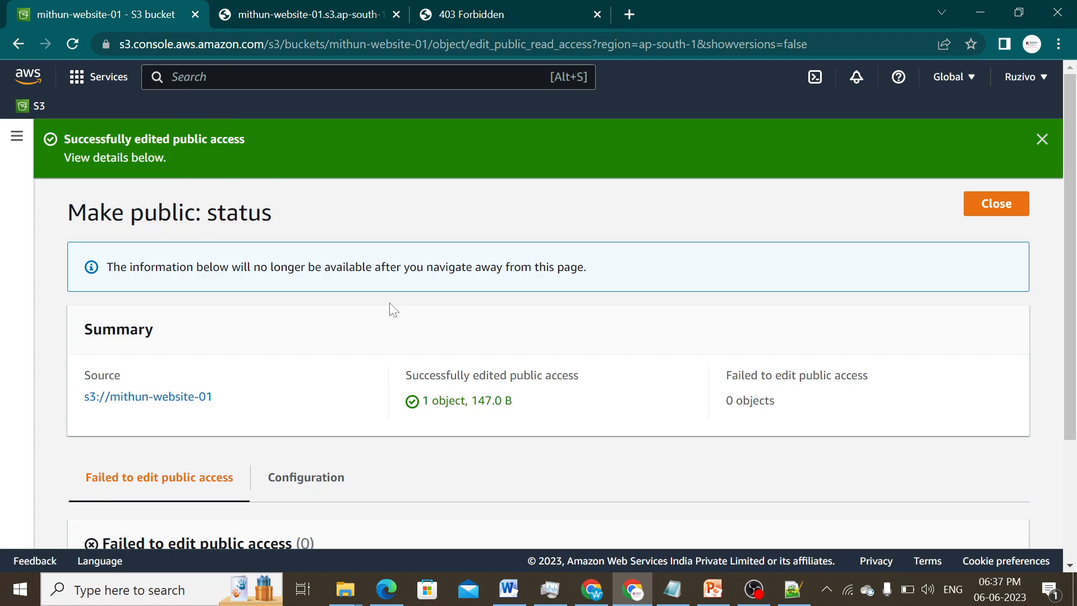
click(1041, 139)
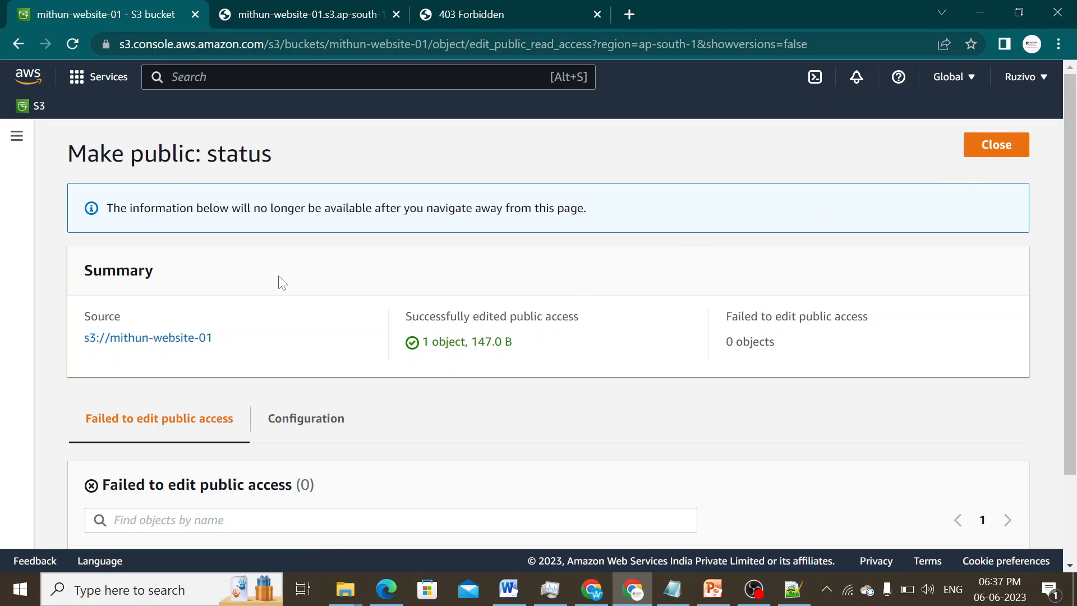
- Return to the live index.html tab and highlight its full web address
click(299, 17)
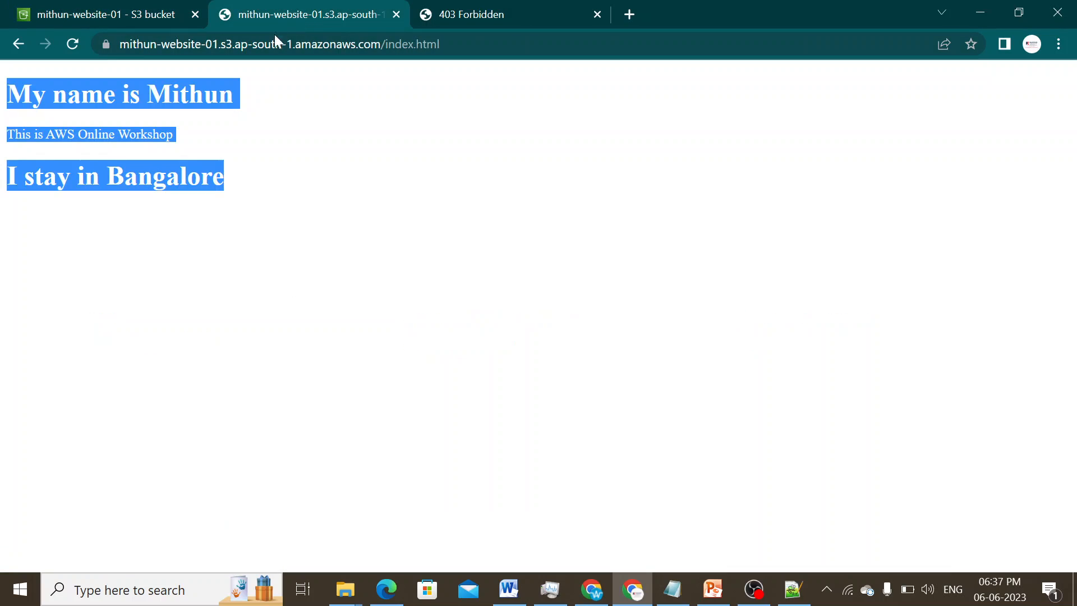
click(395, 50)
click(480, 44)
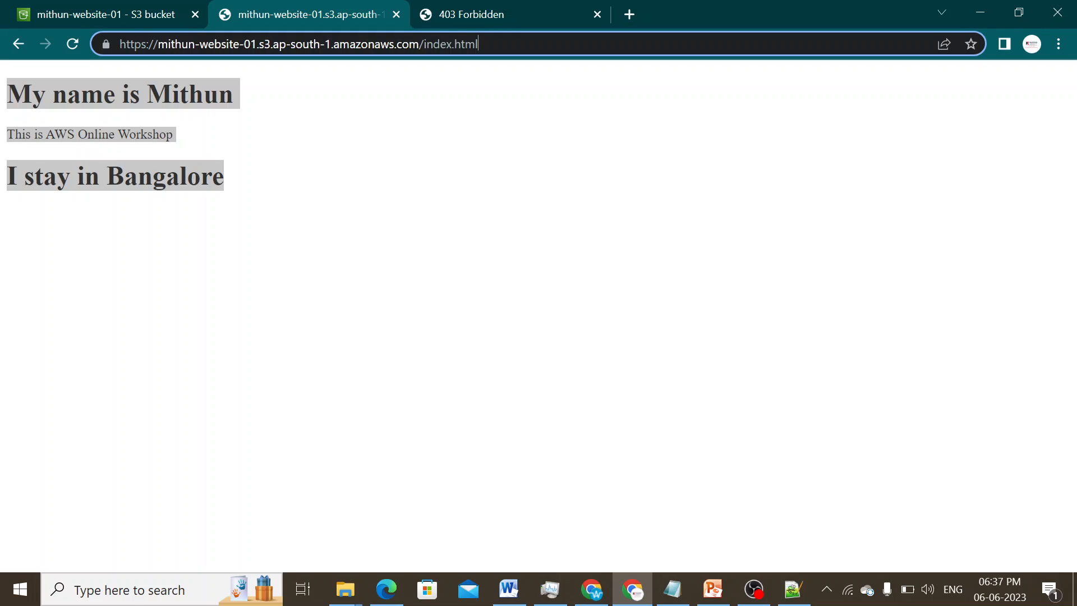
drag(478, 45, 119, 44)
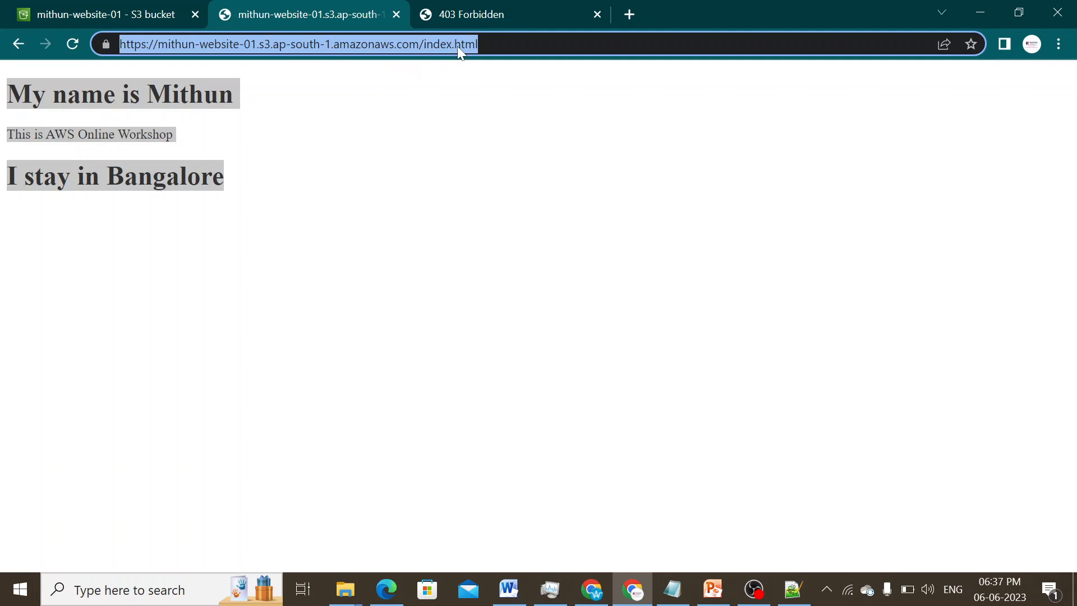
click(478, 44)
drag(478, 43, 120, 43)
- From the S3 bucket tab, search the console for 'route 53' and open the Route 53 service
click(133, 17)
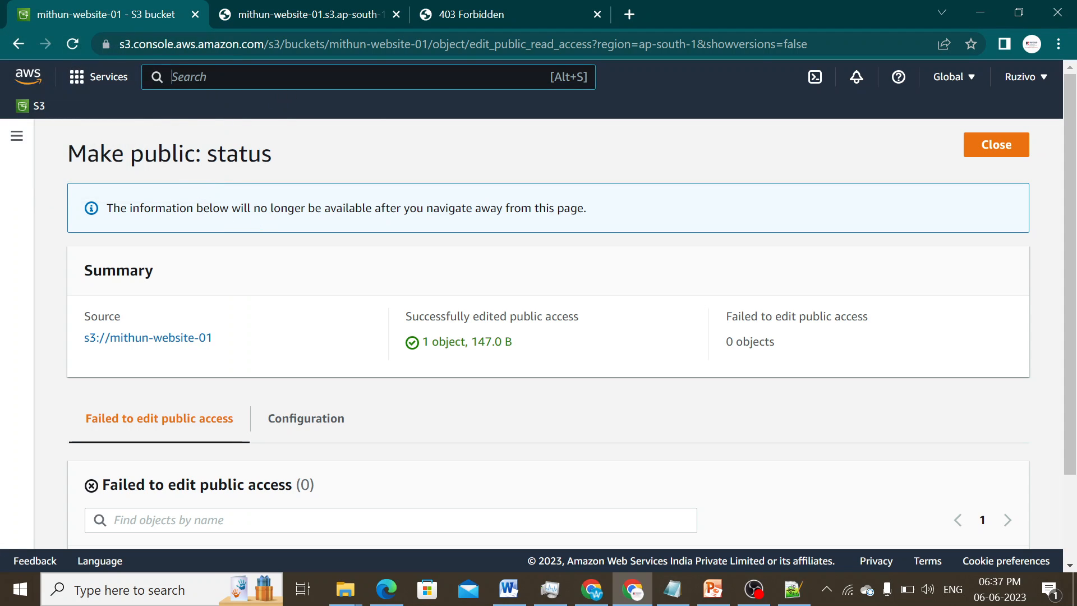
text(rou)
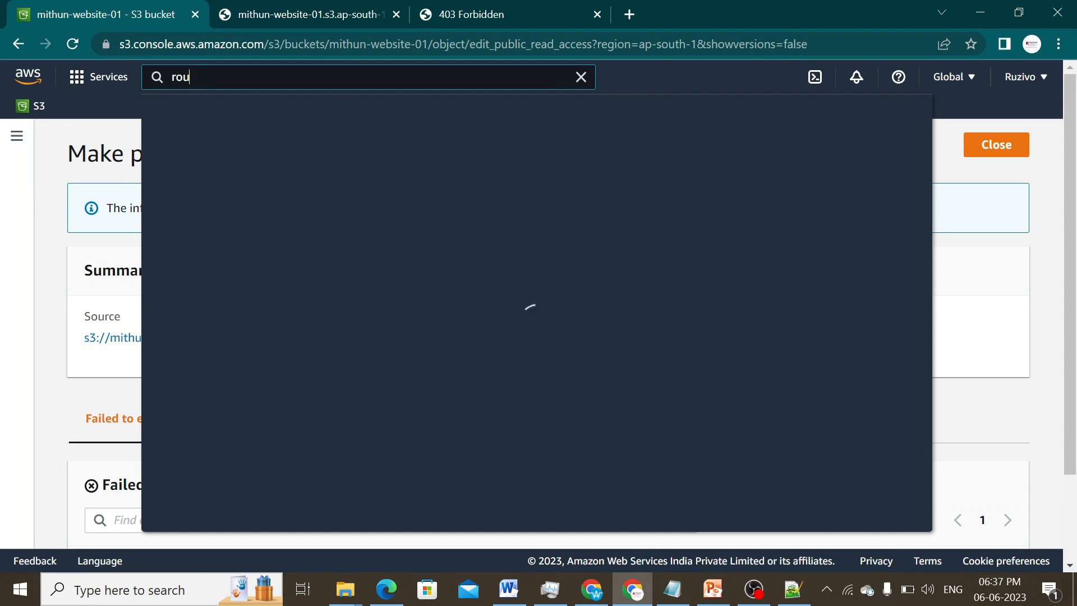
text(te 53)
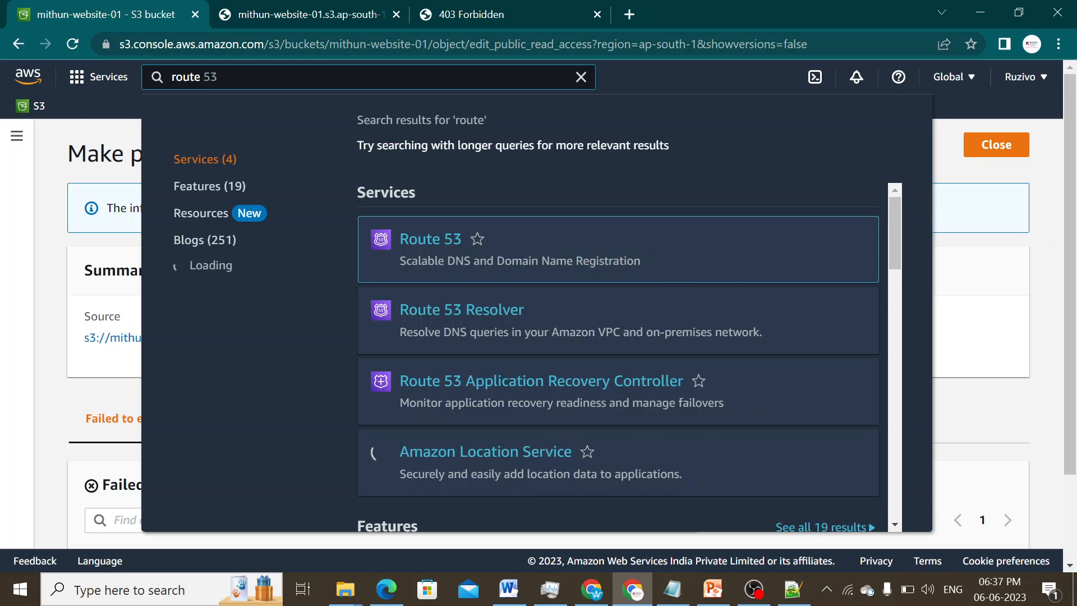
click(431, 244)
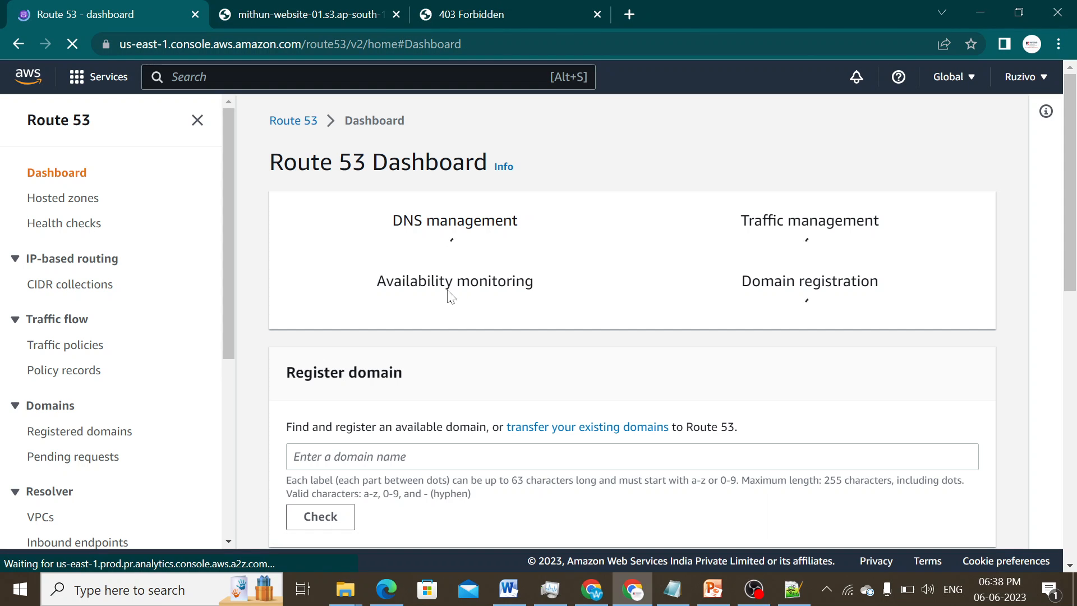
- Scroll through the Route 53 dashboard's DNS management and domain registration sections
scroll(634, 357, down, 1)
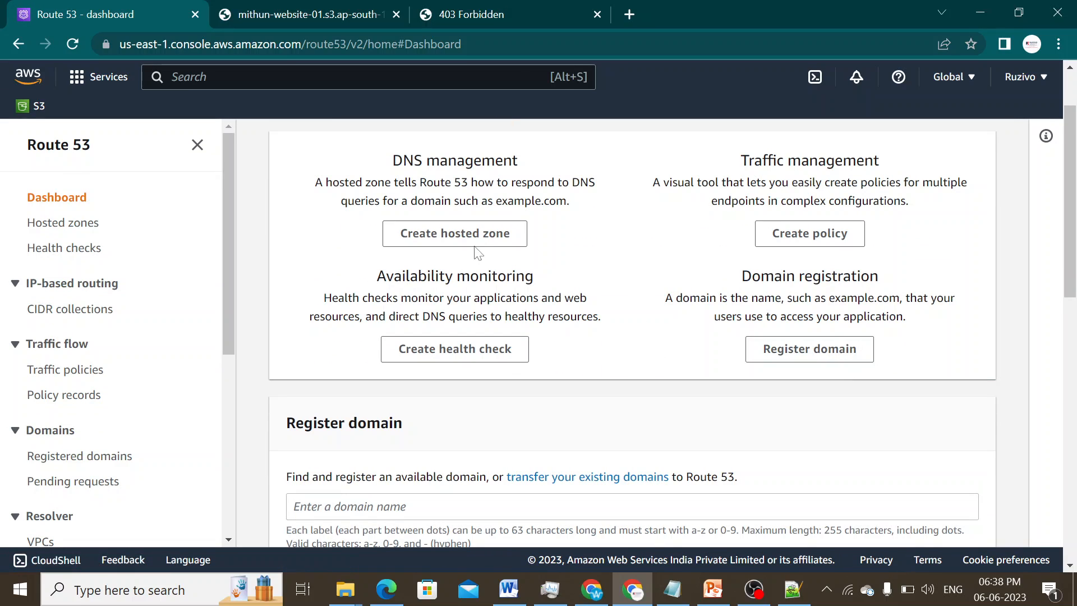
scroll(596, 257, down, 3)
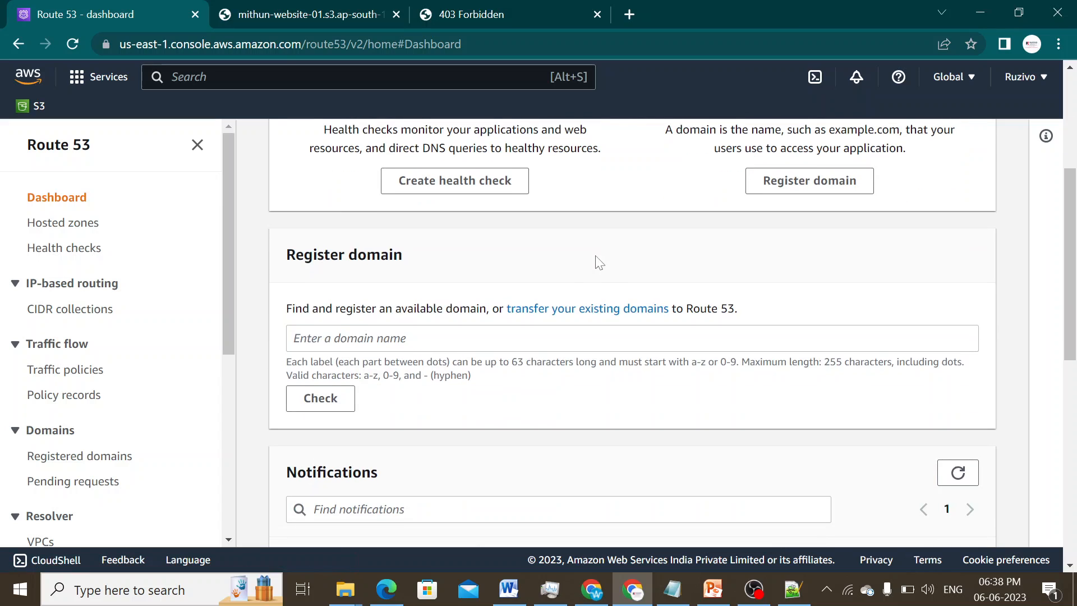
scroll(459, 326, down, 3)
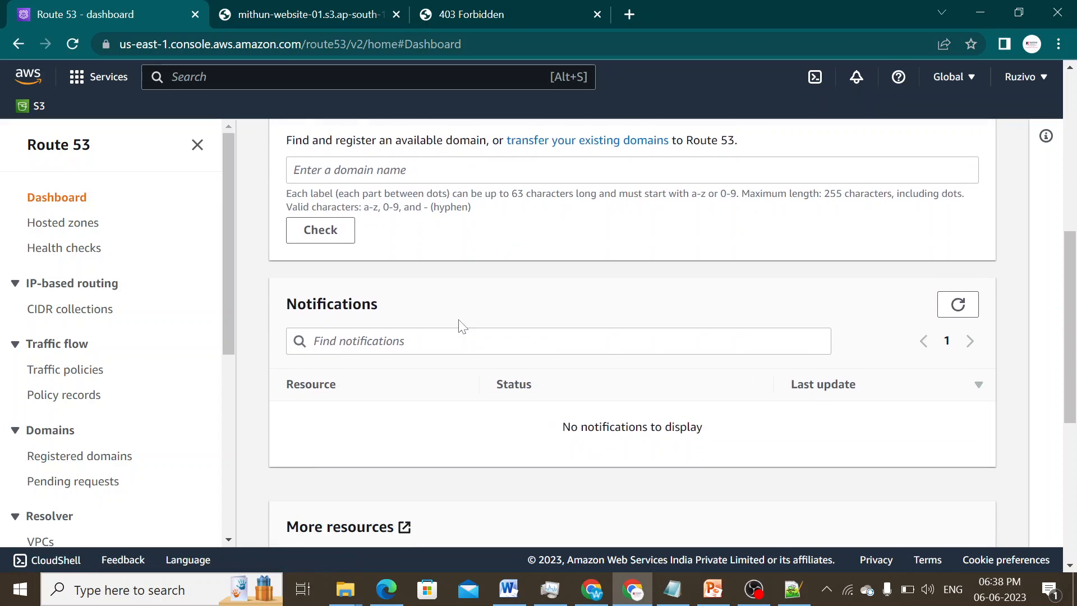
scroll(459, 326, up, 3)
scroll(460, 329, up, 2)
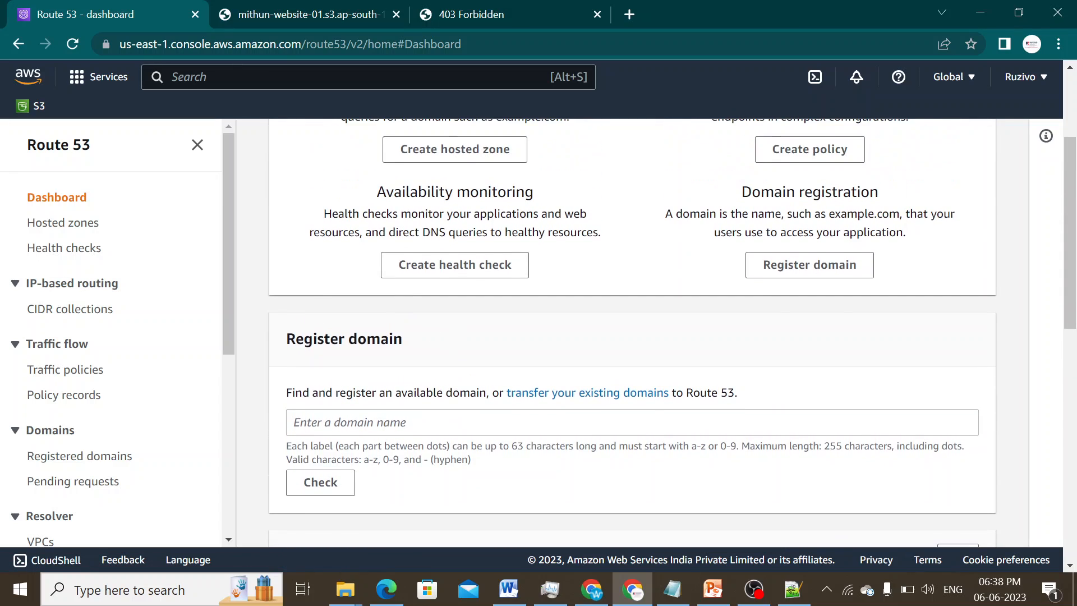
- Return to the public index.html page and select its URL in the address bar
click(354, 14)
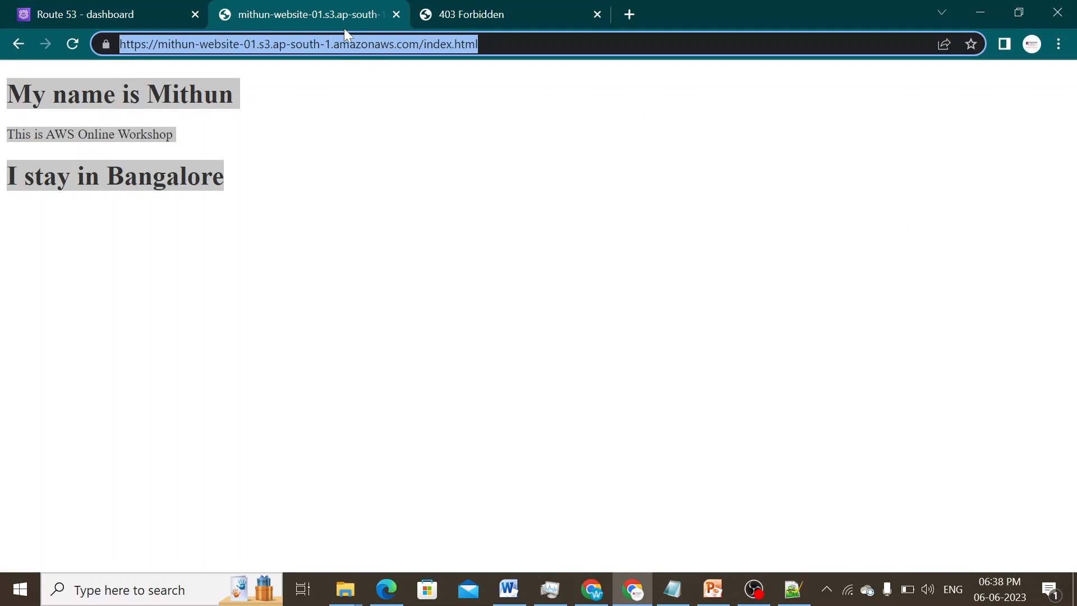
click(123, 15)
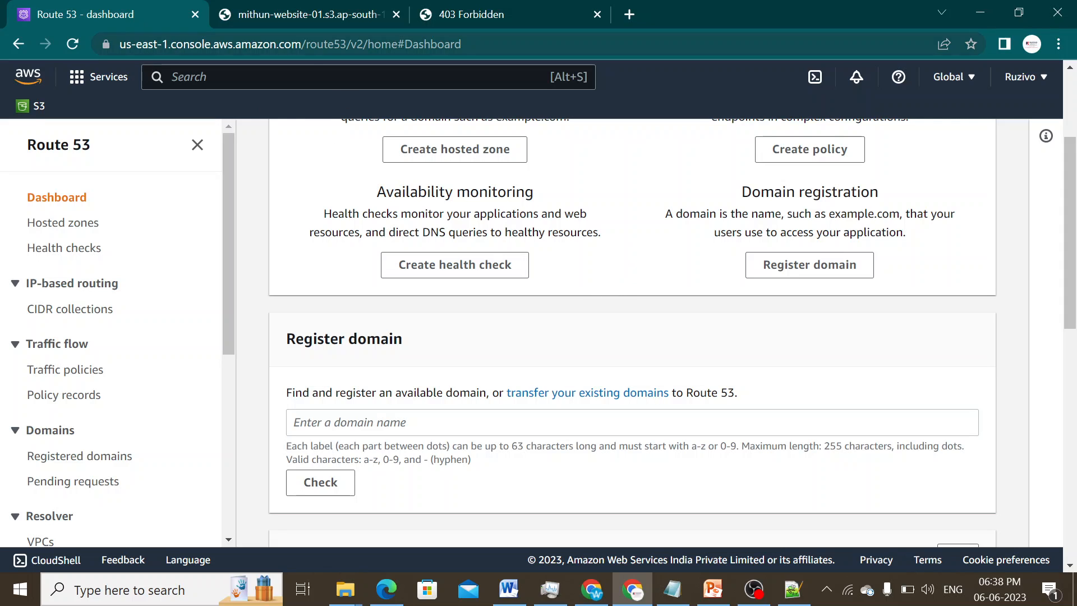
click(305, 12)
drag(478, 43, 125, 44)
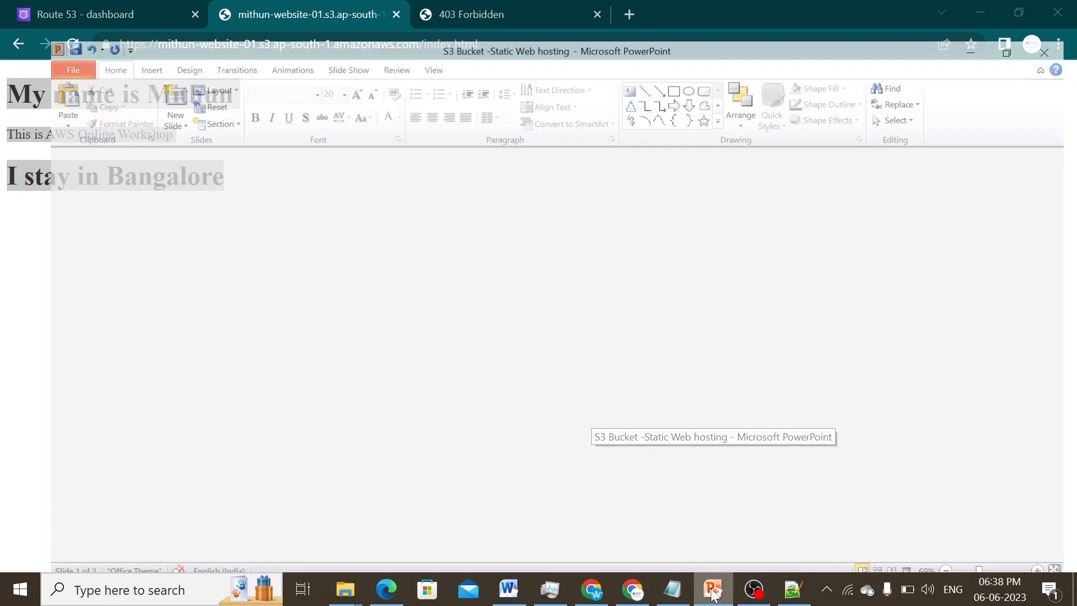
- Recheck the Route 53 dashboard in Chrome, then show the 'S3 Bucket -Static Web hosting' deck at slide 1
click(713, 505)
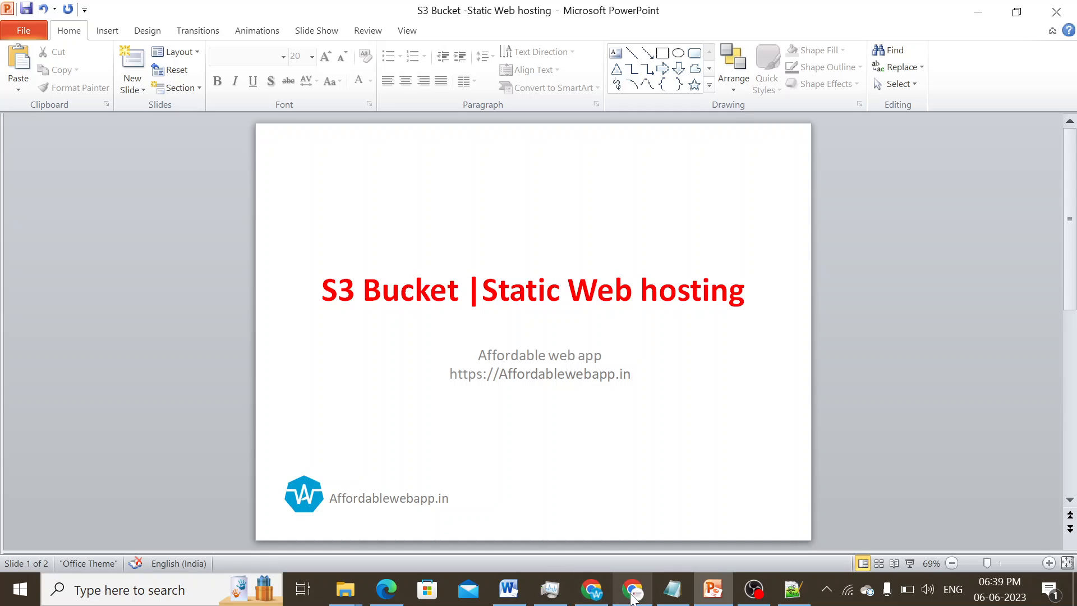
mouse_move(633, 600)
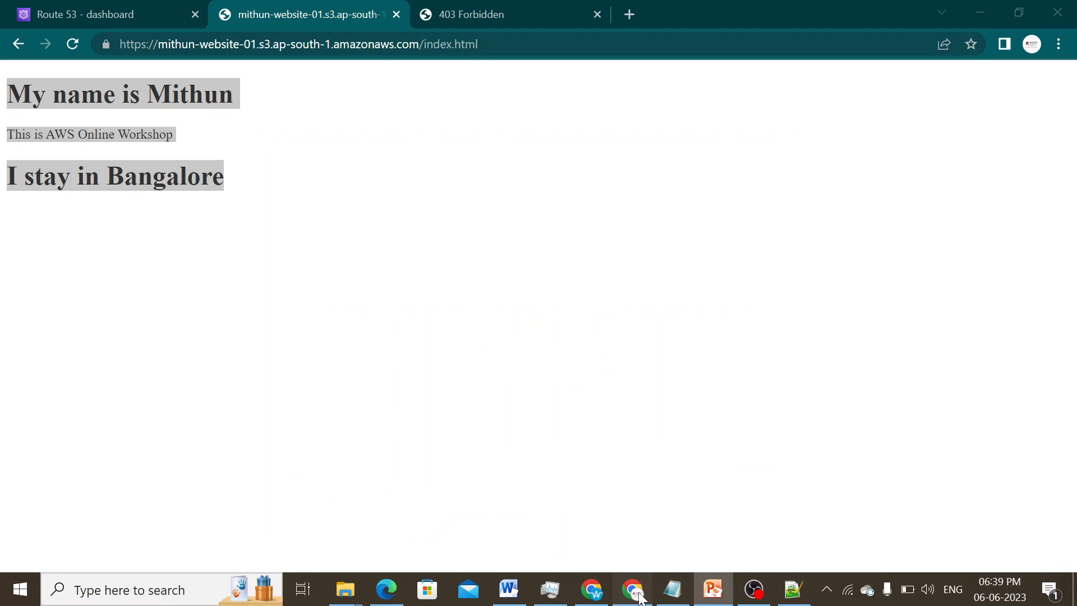
click(653, 599)
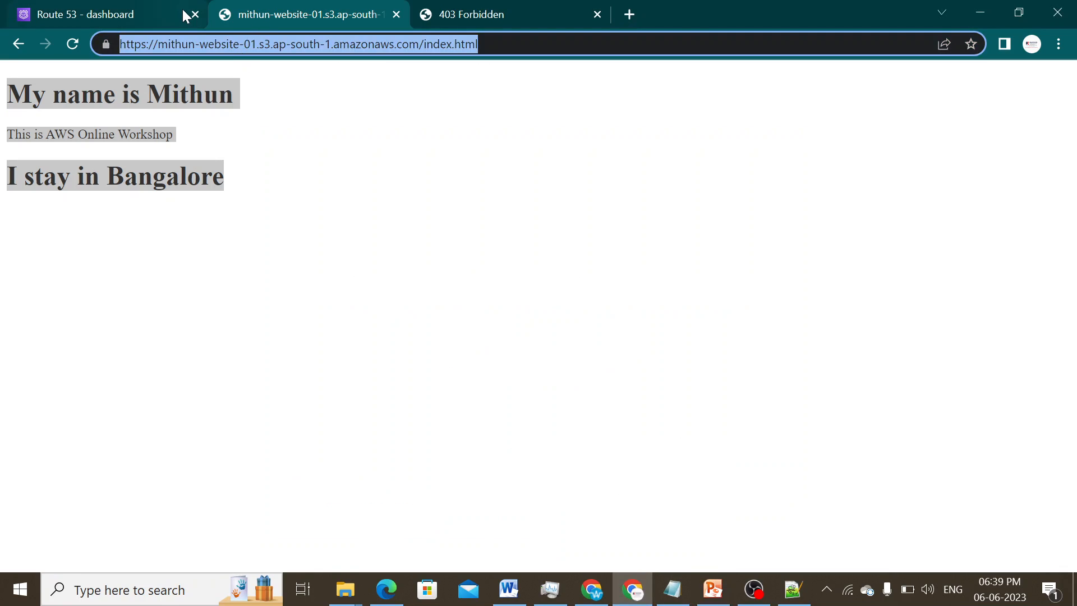
click(121, 17)
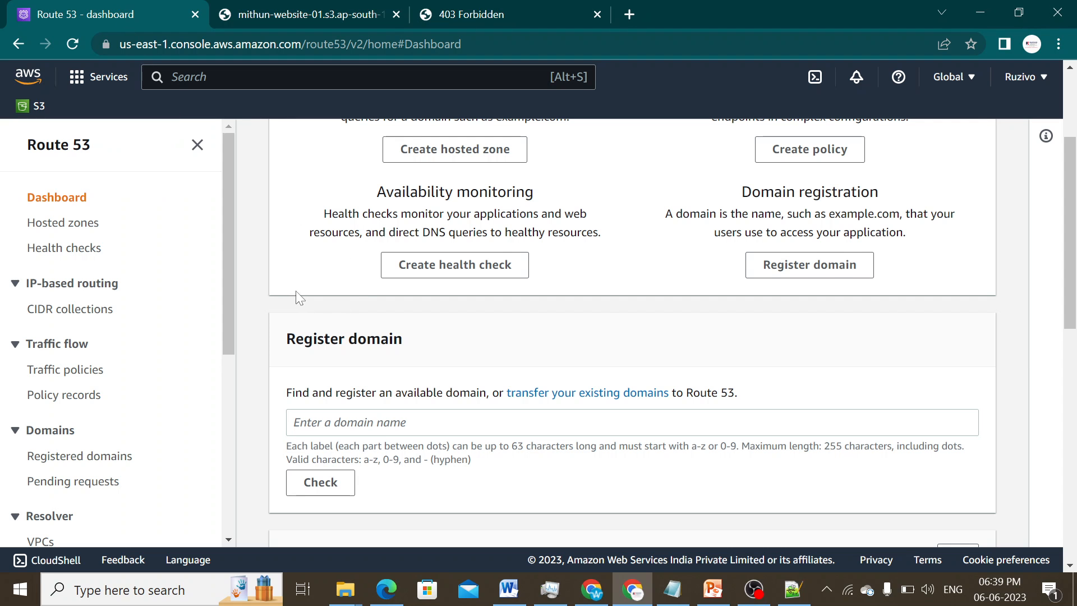
scroll(298, 289, up, 3)
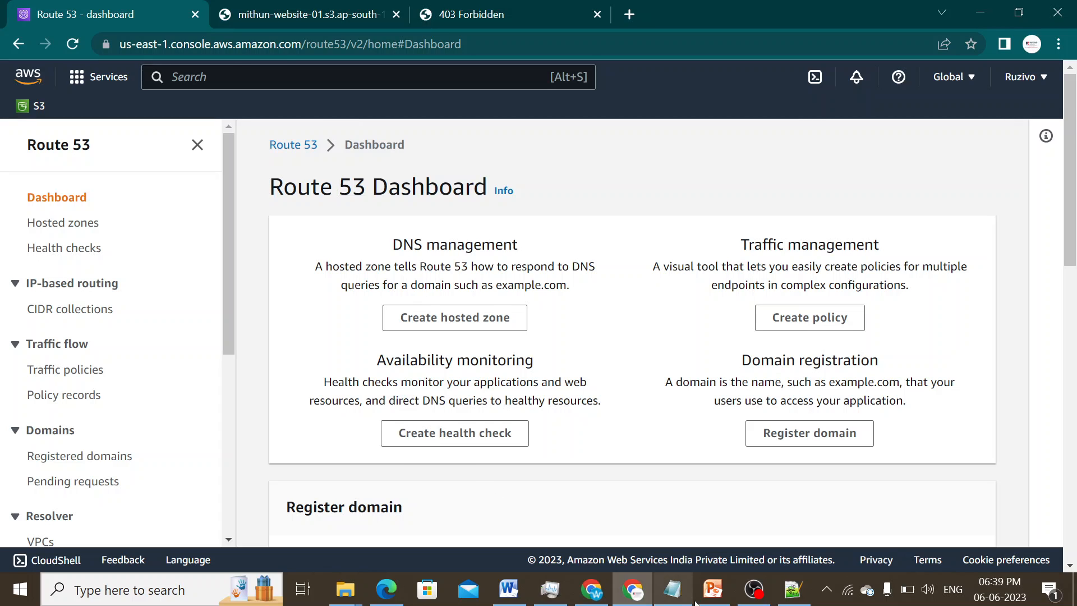
click(711, 592)
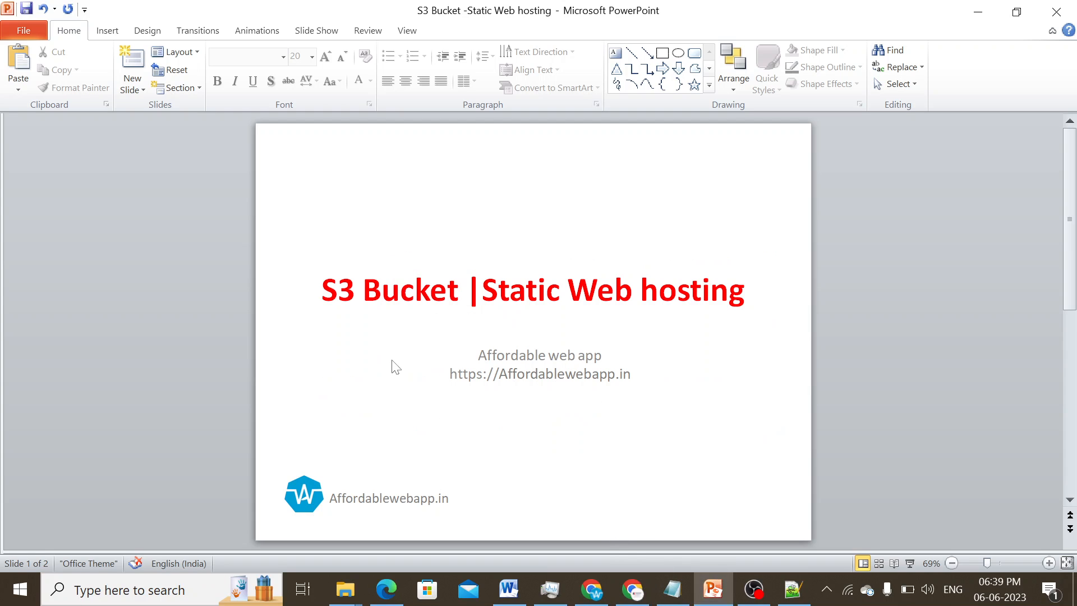